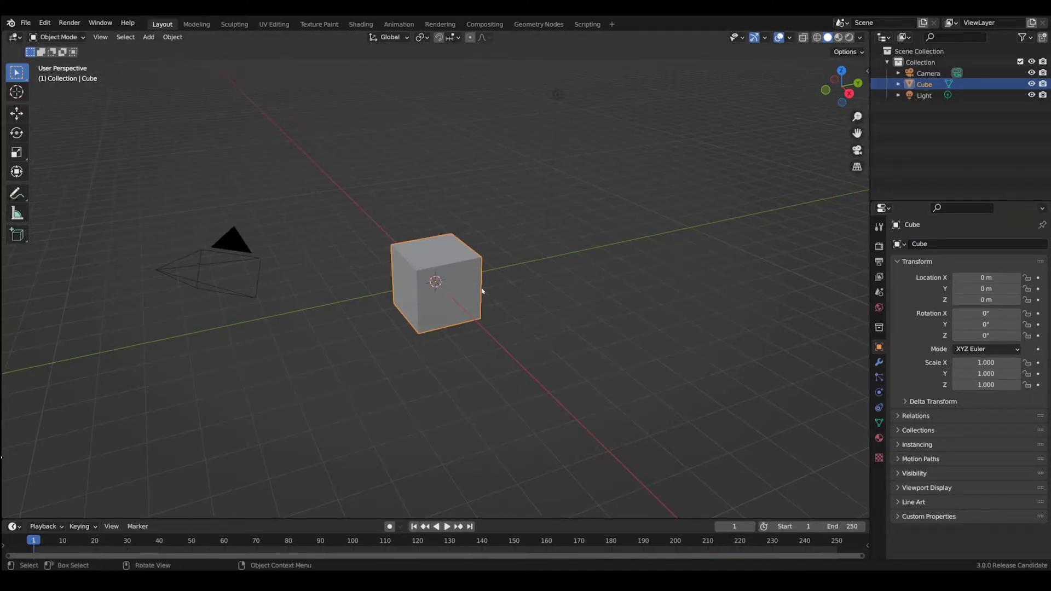
# Delete the default cube and add a torus mesh at the origin.
pyautogui.press('Delete')
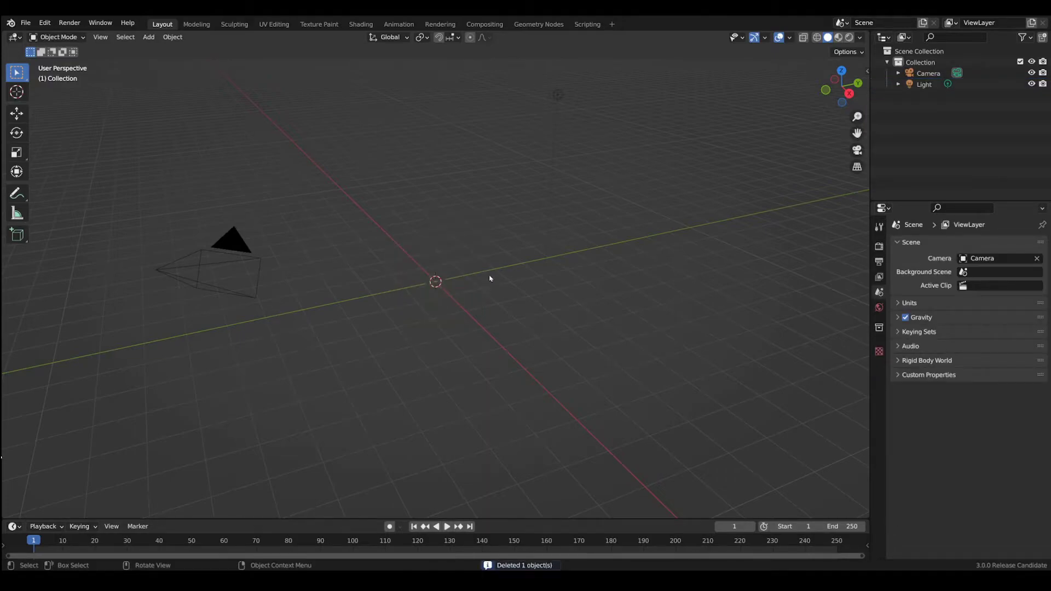
pyautogui.click(149, 37)
pyautogui.moveTo(158, 54)
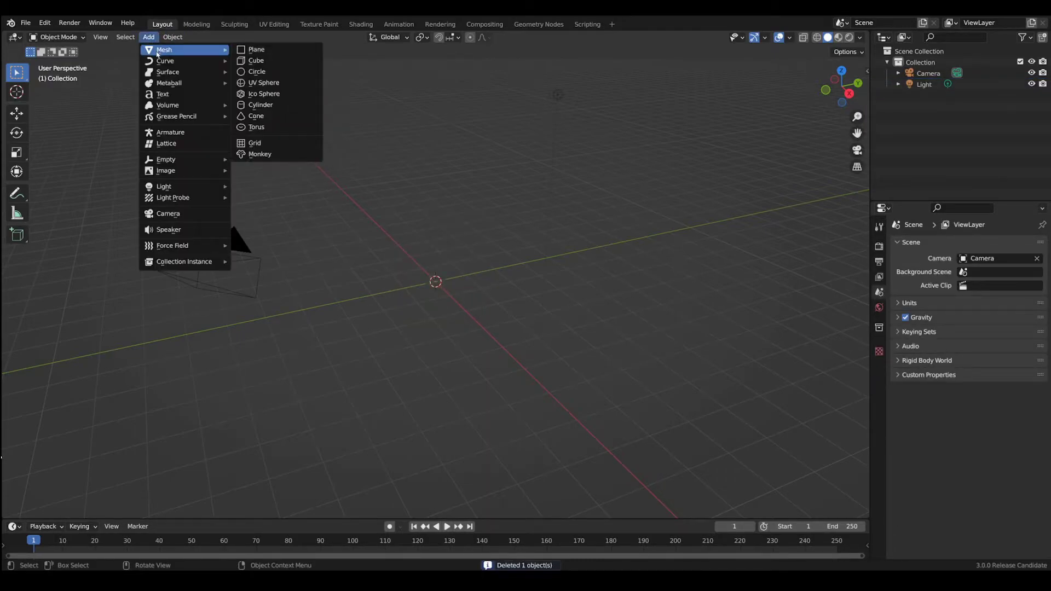
pyautogui.click(267, 126)
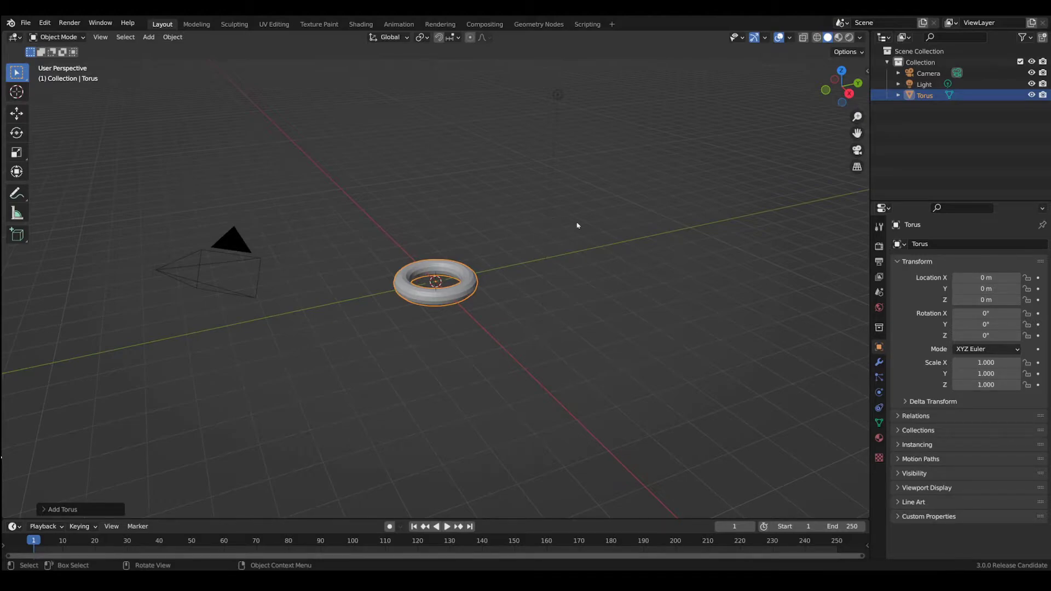
# Switch to the Geometry Nodes workspace, then zoom in and centre the viewport on the torus.
pyautogui.click(543, 26)
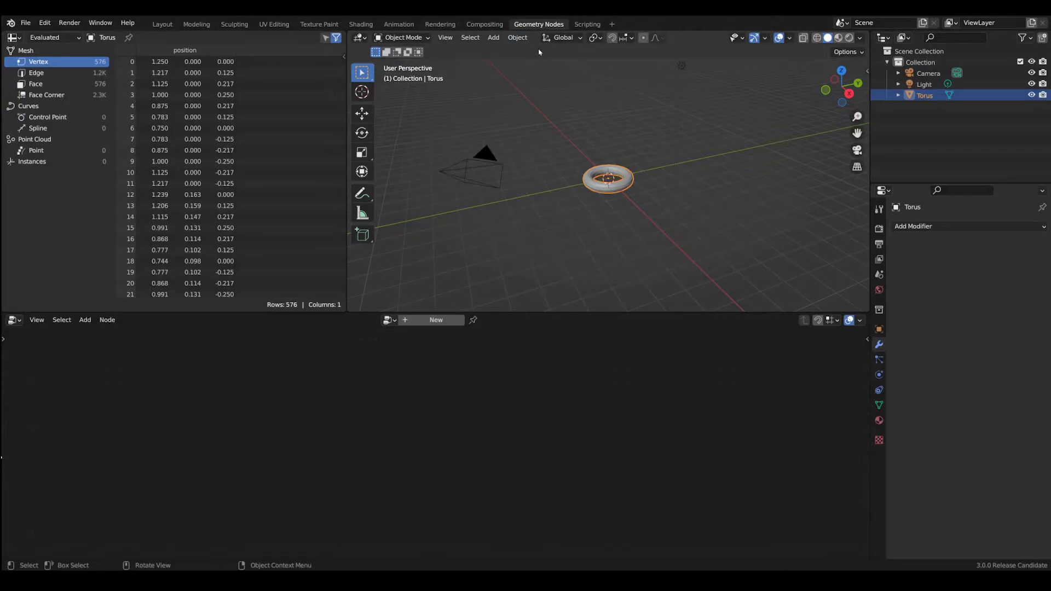
pyautogui.scroll(6, 613, 287)
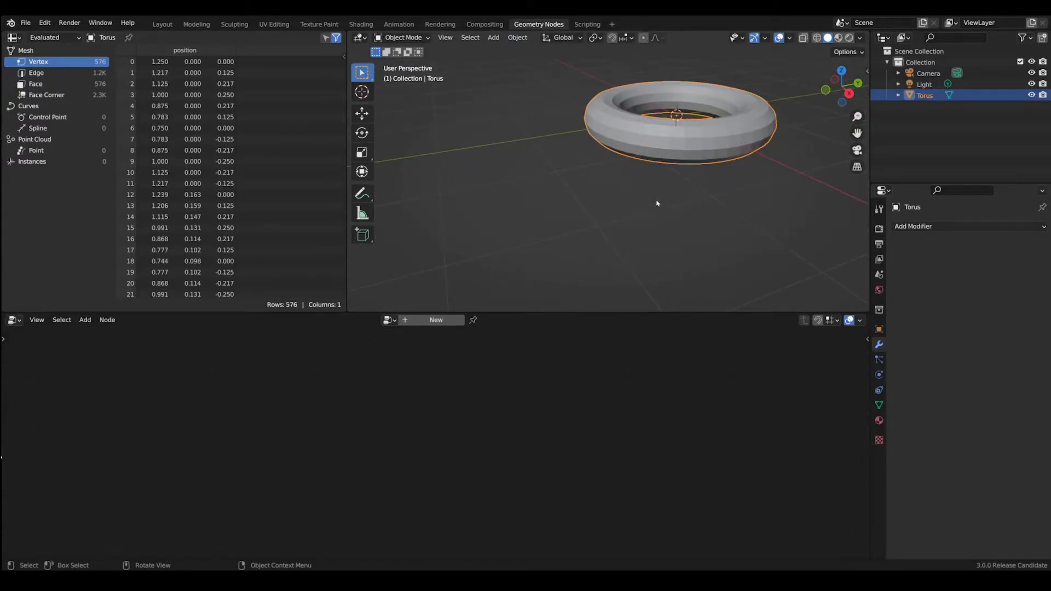
pyautogui.keyDown('shift'); pyautogui.moveTo(659, 216); pyautogui.dragTo(586, 272, button='middle'); pyautogui.keyUp('shift')
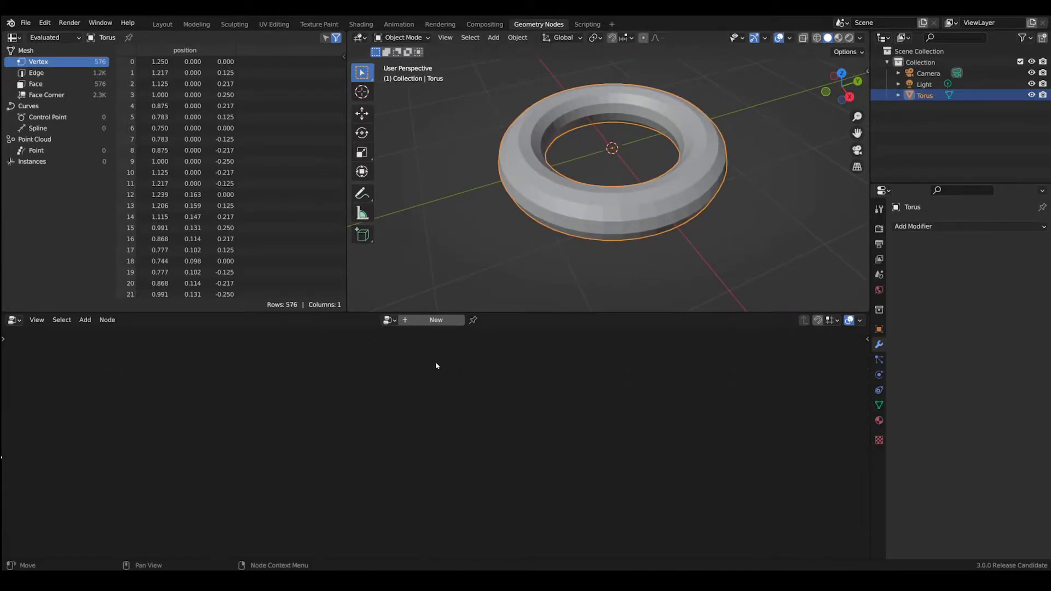
# Create a new geometry node tree and line up Group Input and Group Output.
pyautogui.click(406, 322)
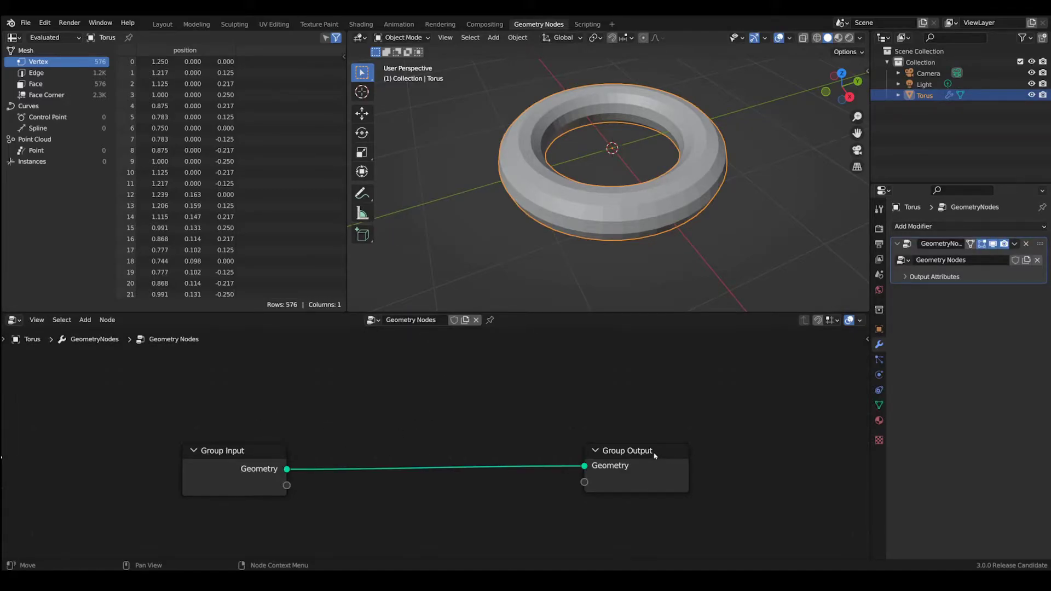
pyautogui.moveTo(655, 455); pyautogui.dragTo(726, 433)
pyautogui.moveTo(222, 452); pyautogui.dragTo(227, 403)
pyautogui.moveTo(709, 436); pyautogui.dragTo(712, 410)
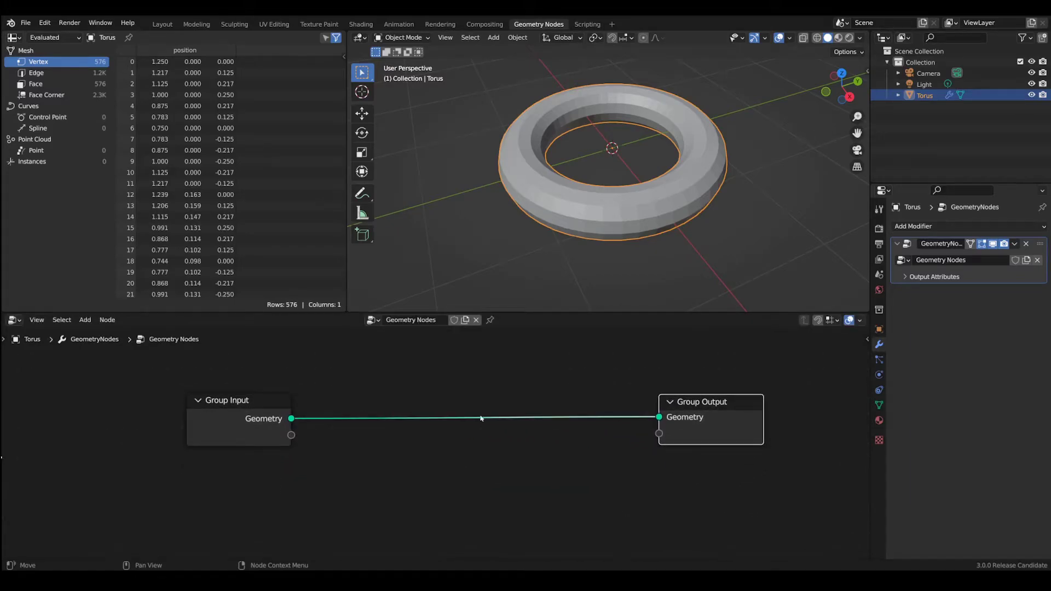
# Add Position and Normal input nodes below Group Input.
pyautogui.click(84, 322)
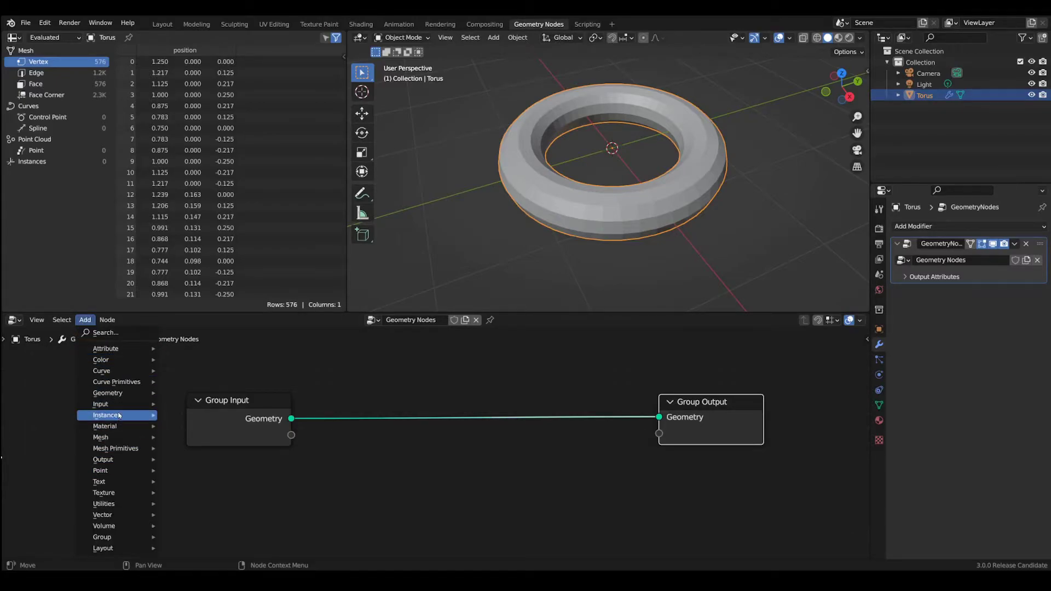
pyautogui.moveTo(120, 408)
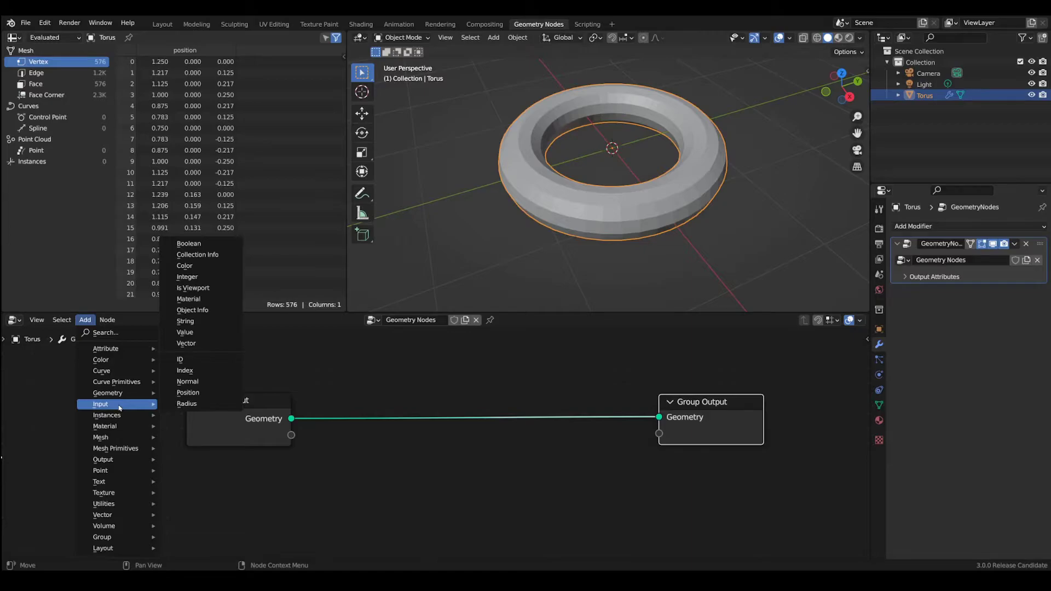
pyautogui.click(188, 393)
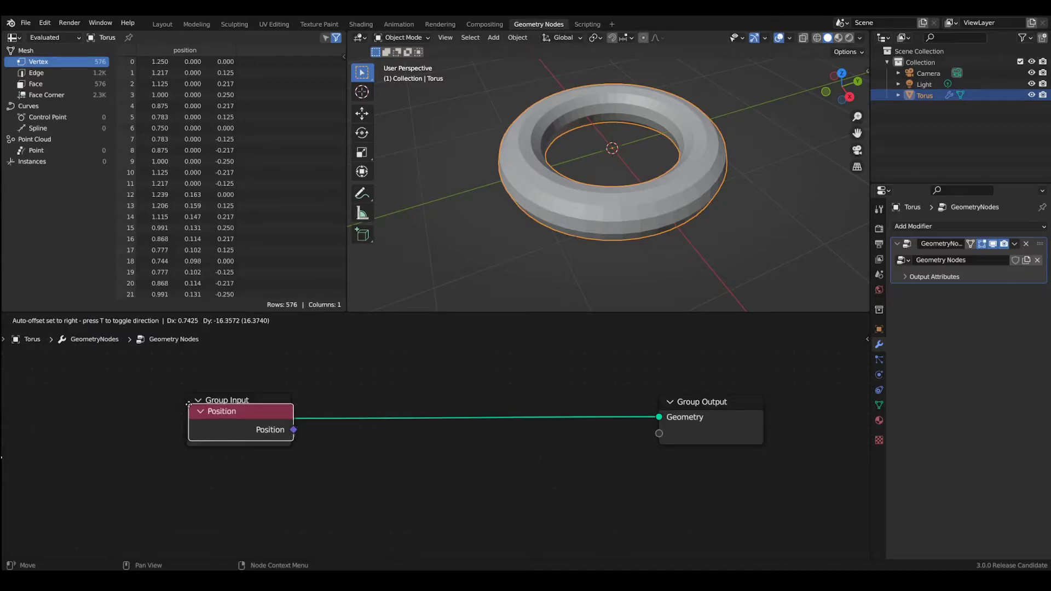
pyautogui.click(186, 456)
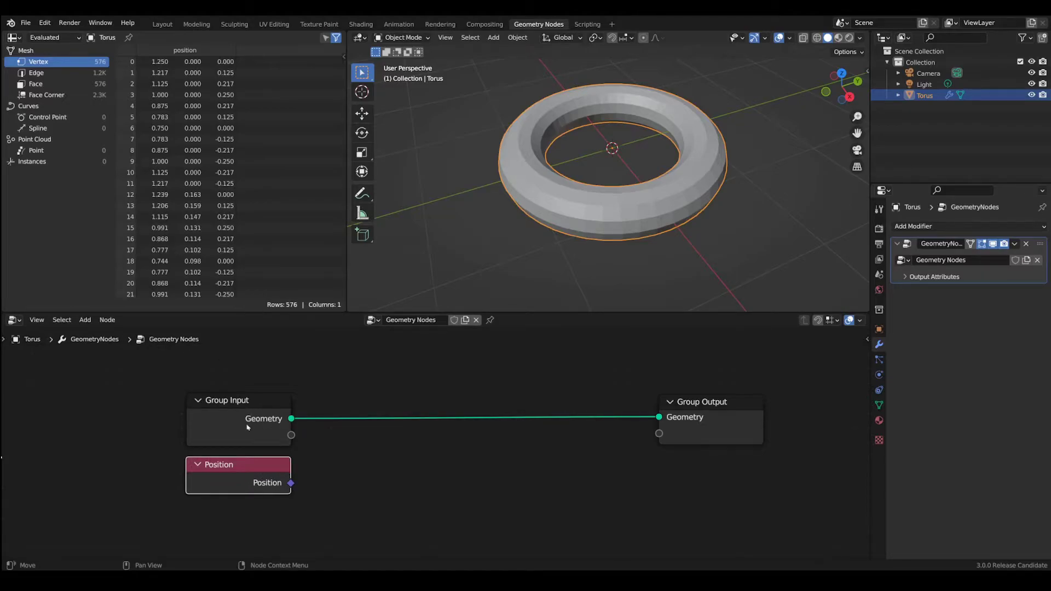
pyautogui.click(86, 320)
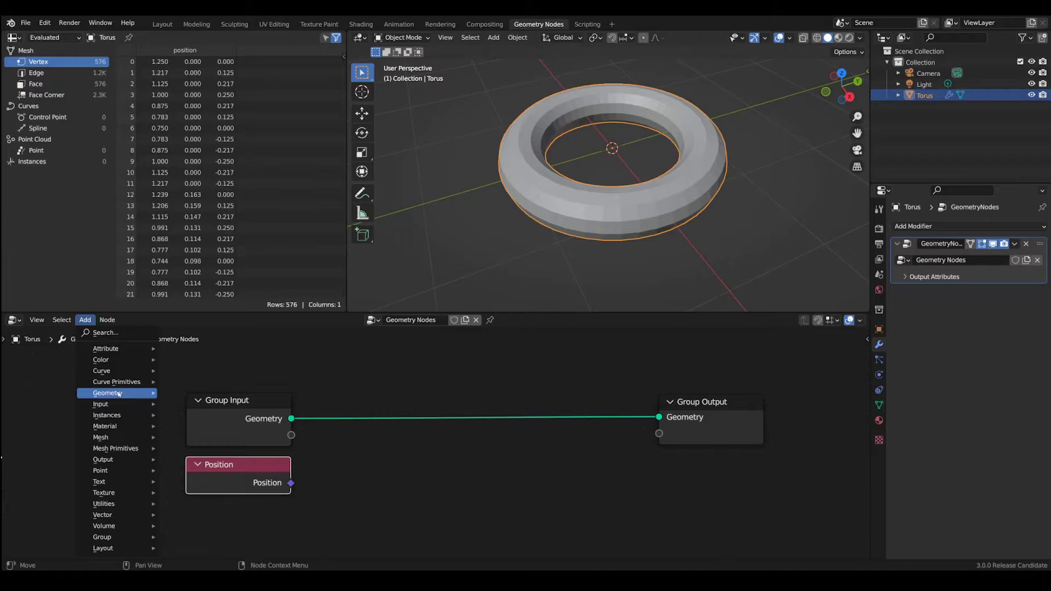
pyautogui.moveTo(119, 394)
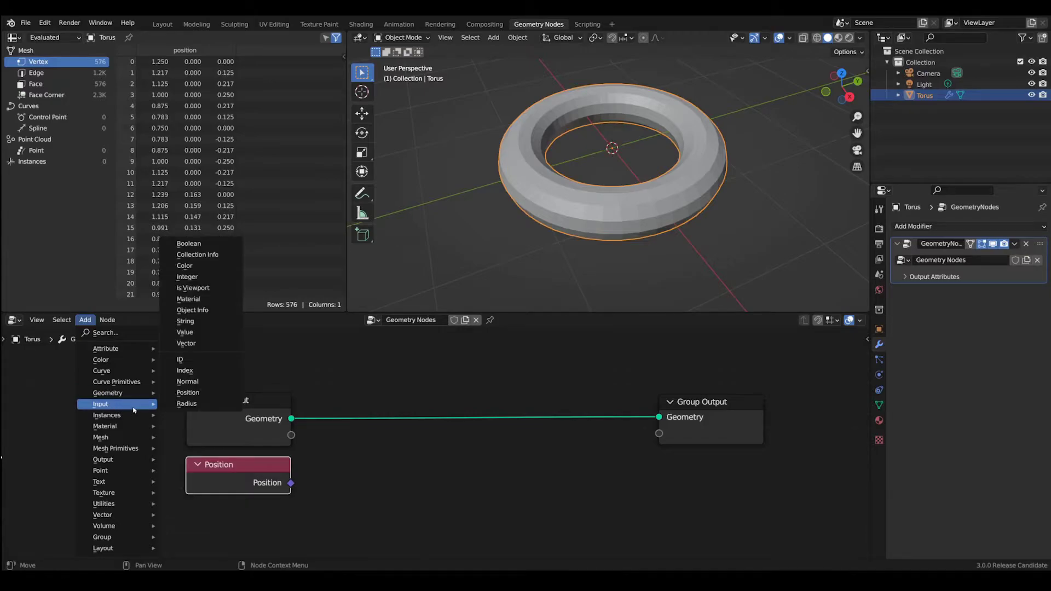
pyautogui.click(188, 381)
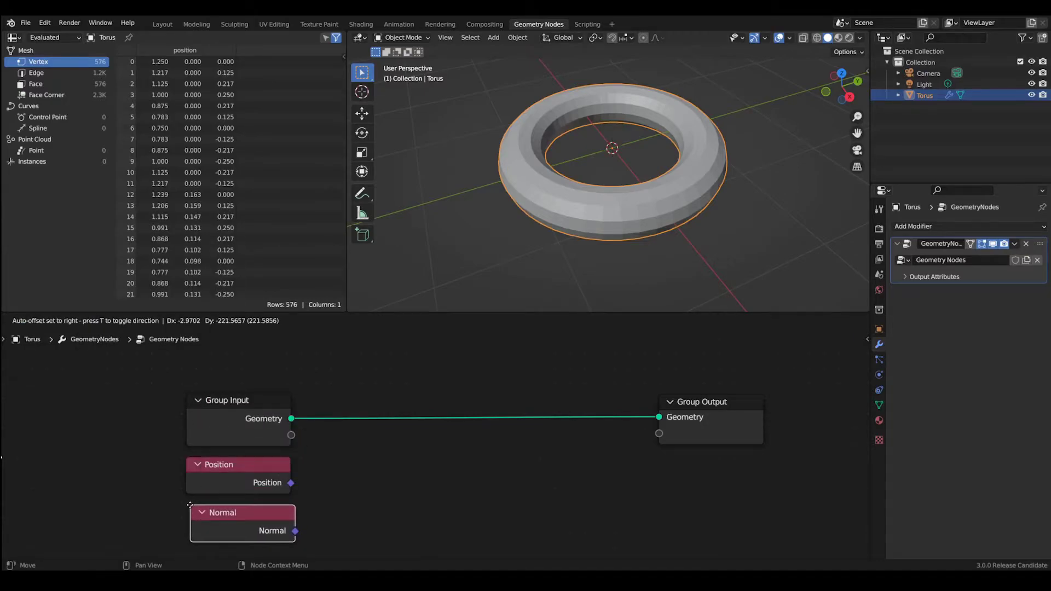
pyautogui.click(186, 501)
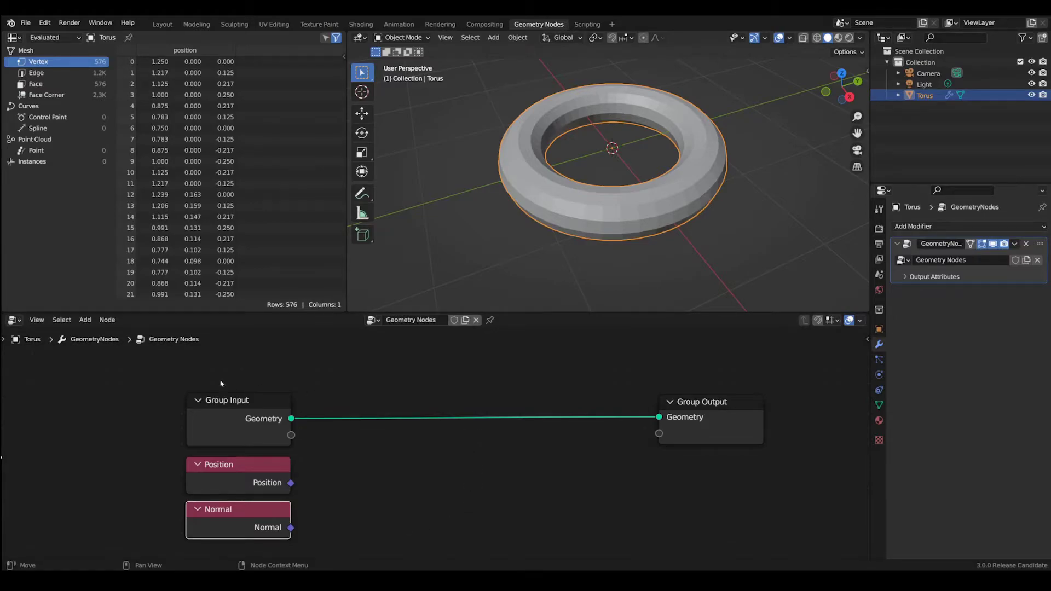
# Insert a Set Position node into the Group Input–Group Output link.
pyautogui.click(85, 320)
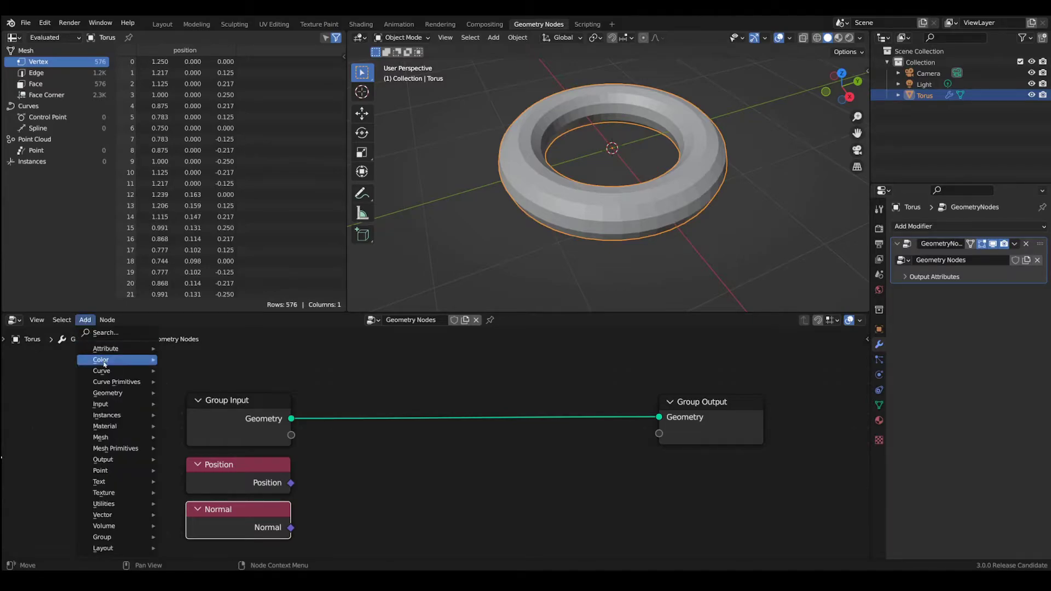
pyautogui.moveTo(108, 393)
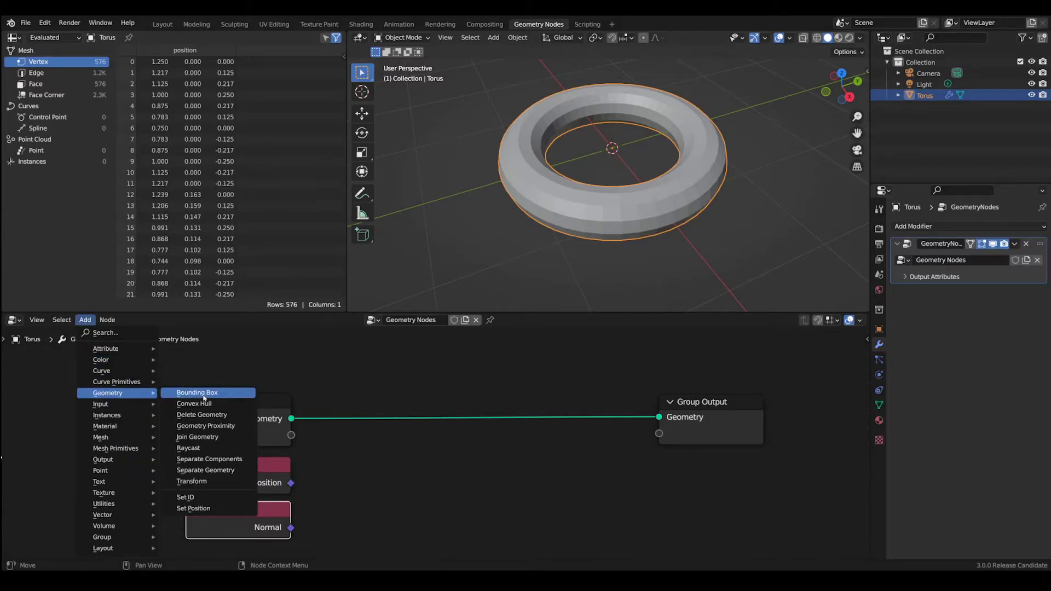
pyautogui.click(208, 509)
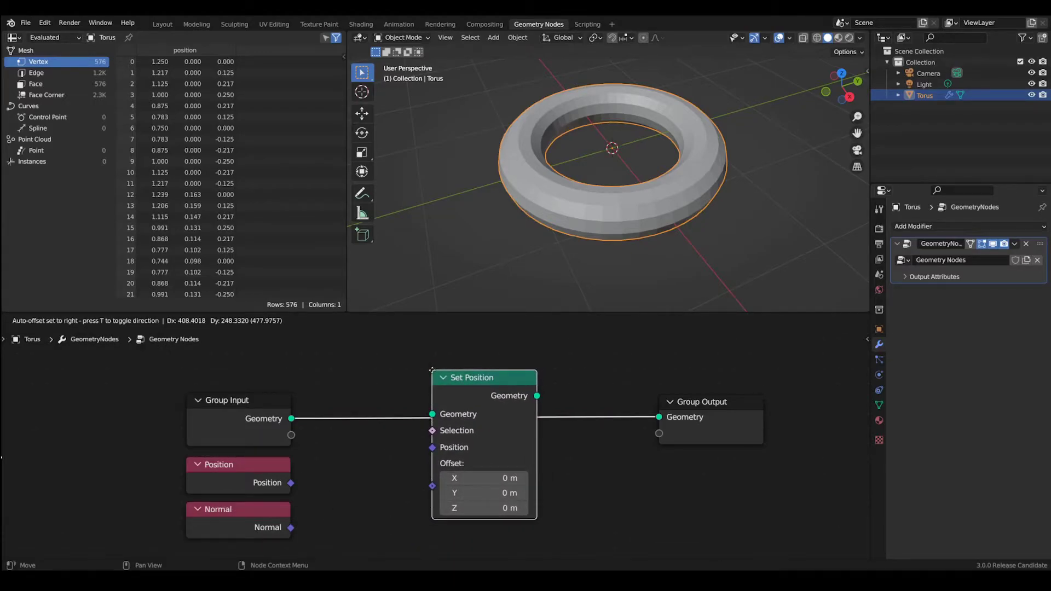
pyautogui.click(433, 370)
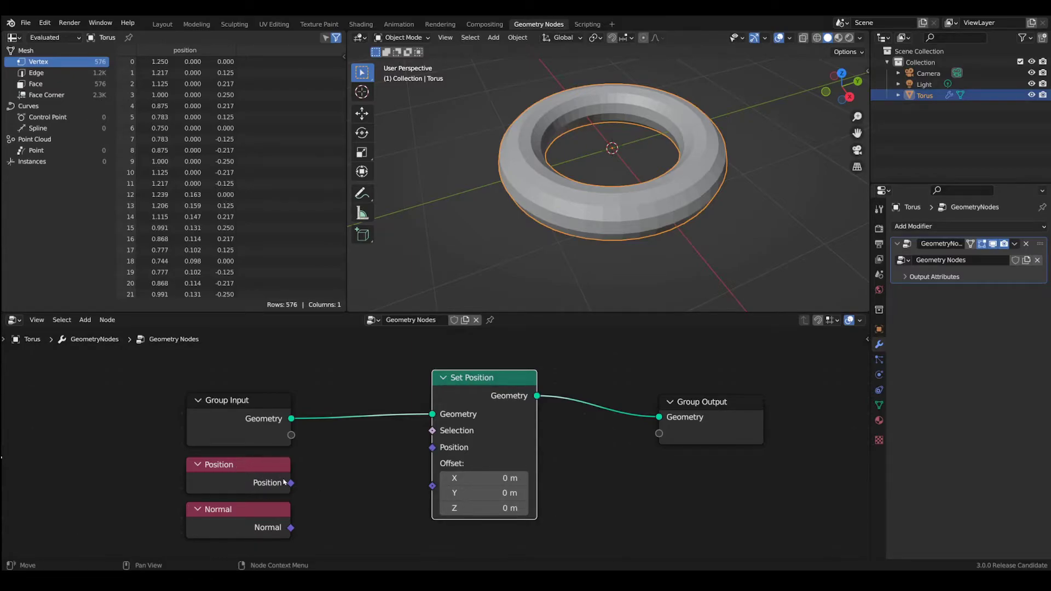
# Link Position into Set Position's Position input, then remove that link again.
pyautogui.moveTo(292, 483); pyautogui.dragTo(428, 455)
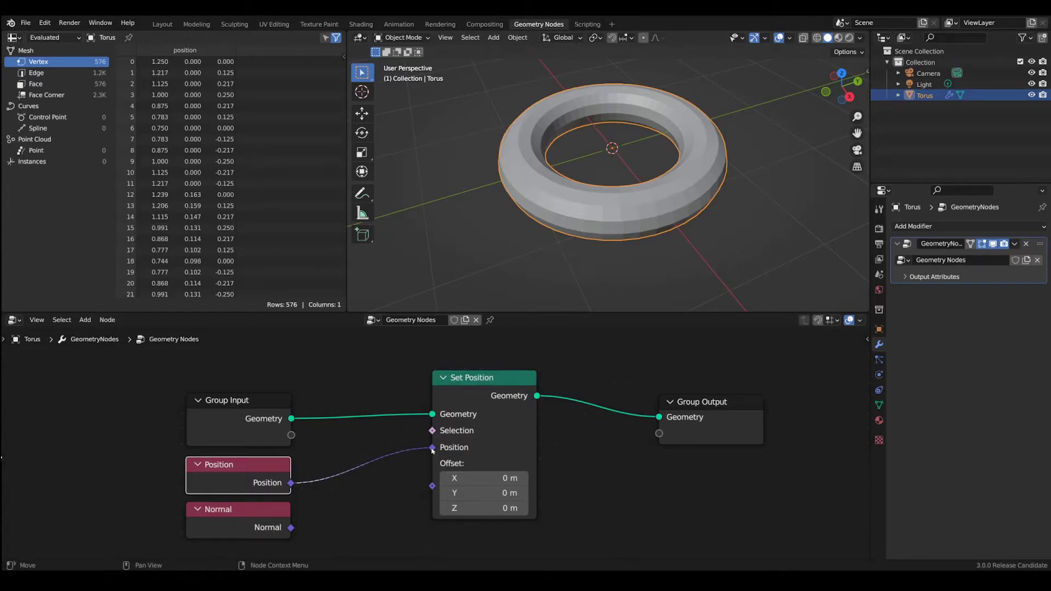
pyautogui.moveTo(432, 450)
pyautogui.moveTo(432, 448); pyautogui.dragTo(317, 468)
# Add a Vector Math Add node beside Set Position and fit all nodes in view.
pyautogui.click(85, 320)
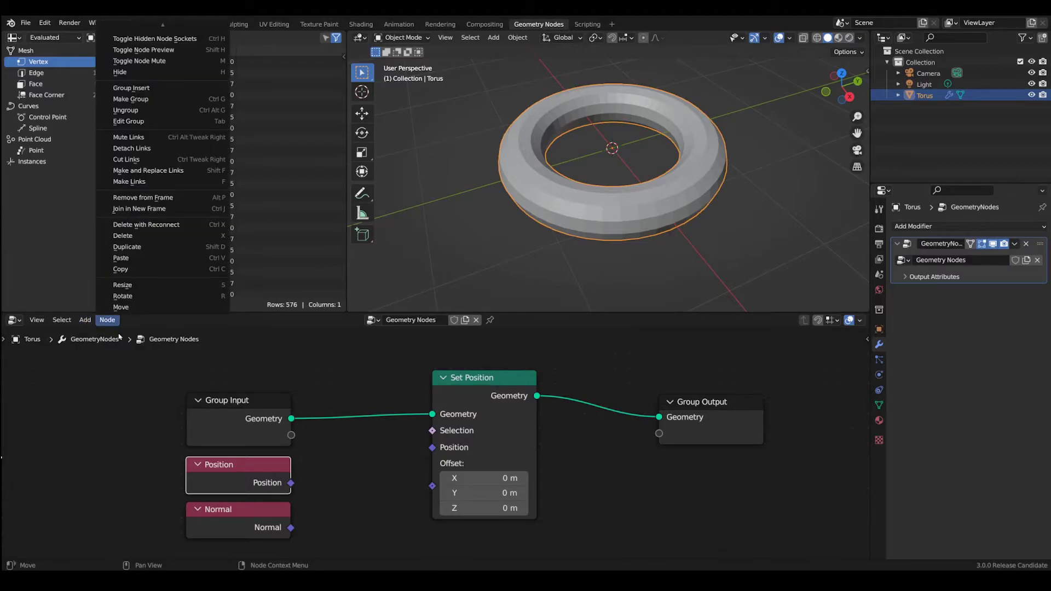
pyautogui.click(81, 322)
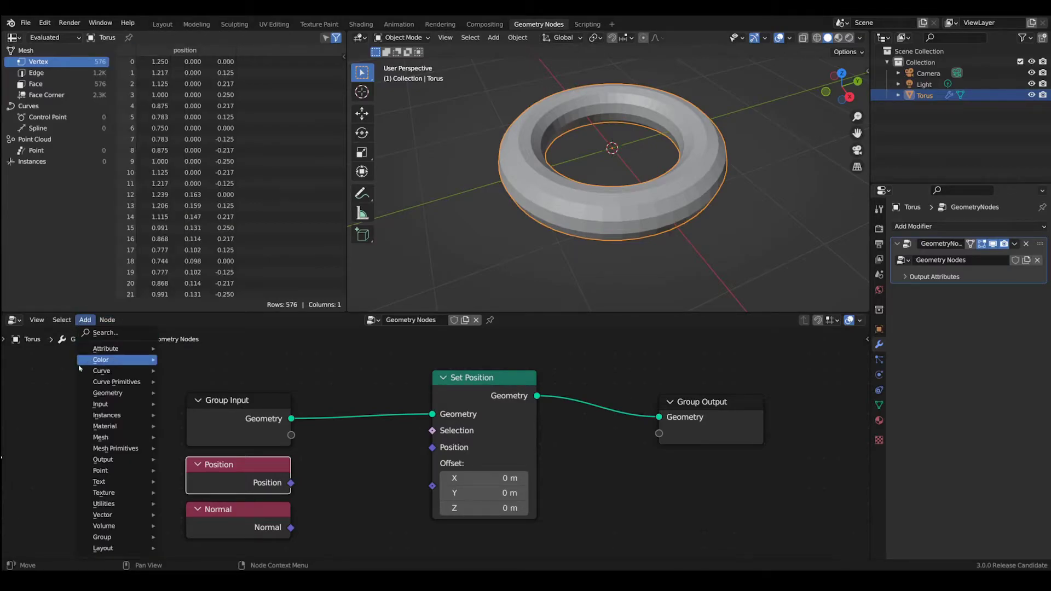
pyautogui.moveTo(104, 473)
pyautogui.moveTo(108, 516)
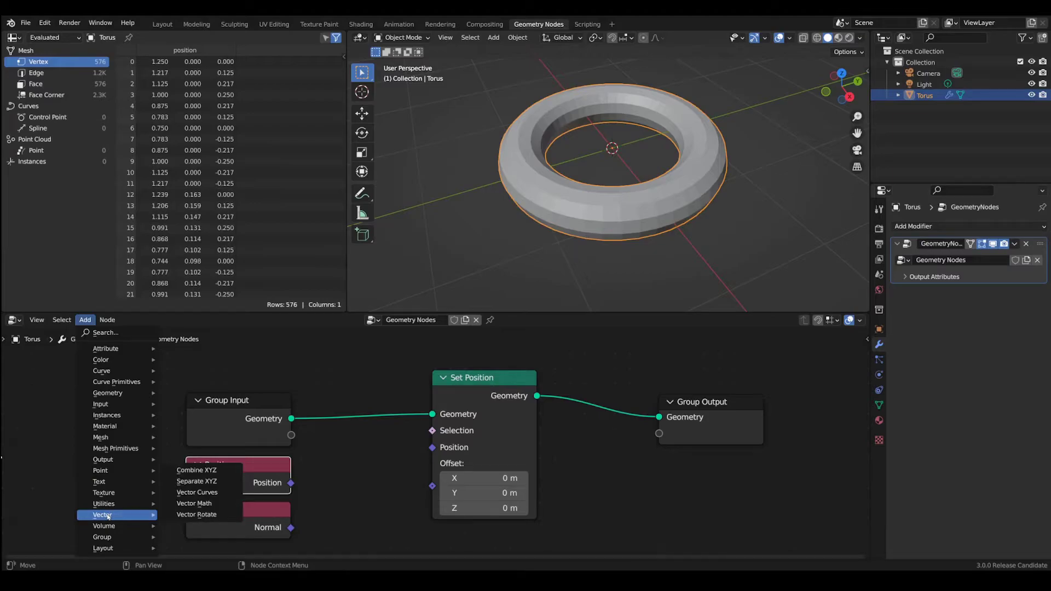
pyautogui.click(206, 503)
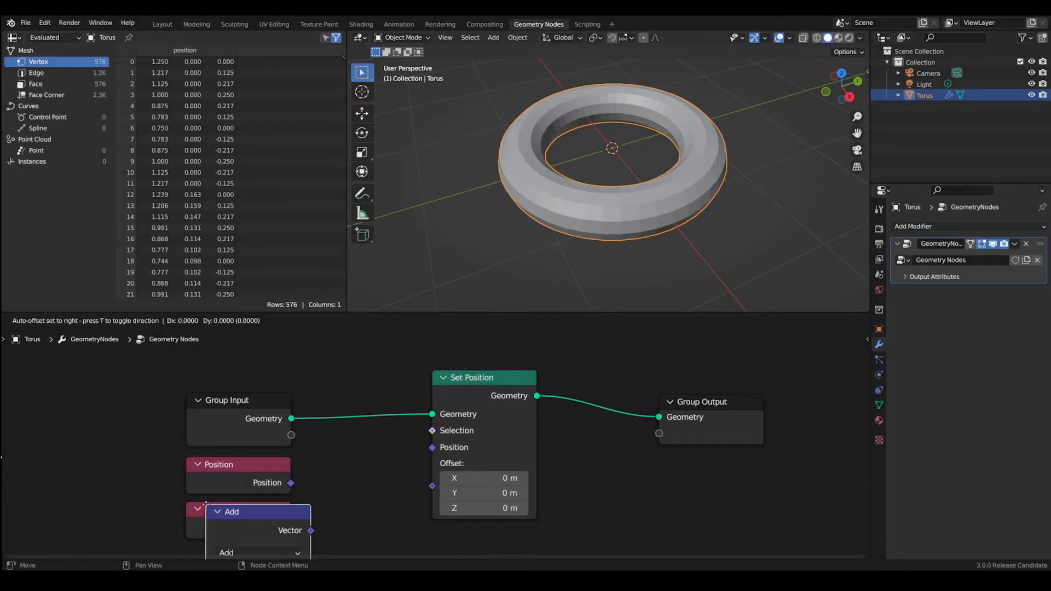
pyautogui.click(316, 438)
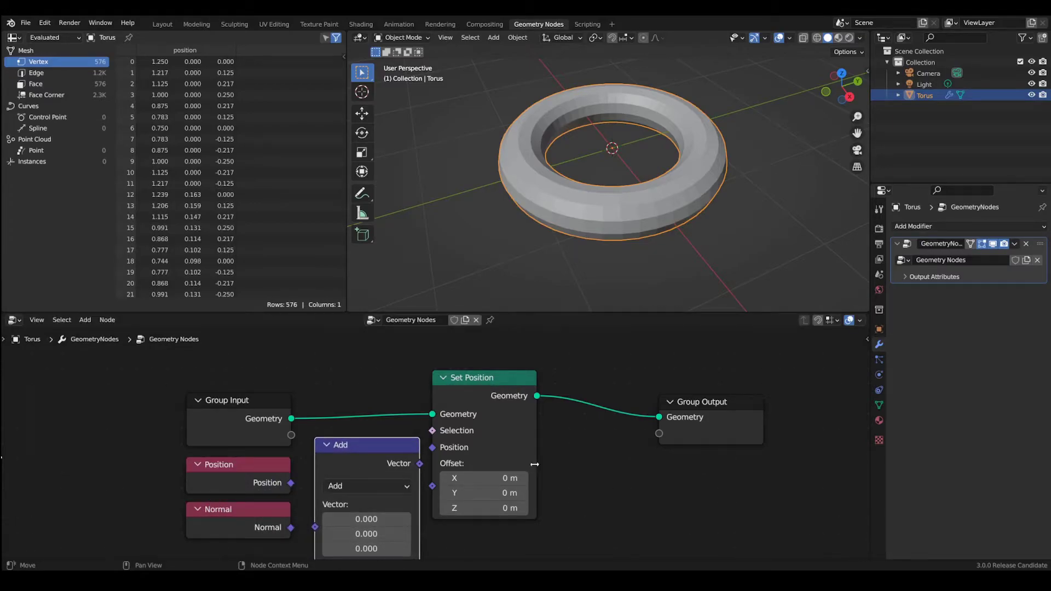
pyautogui.moveTo(590, 471); pyautogui.dragTo(596, 435, button='middle')
pyautogui.press('Home')
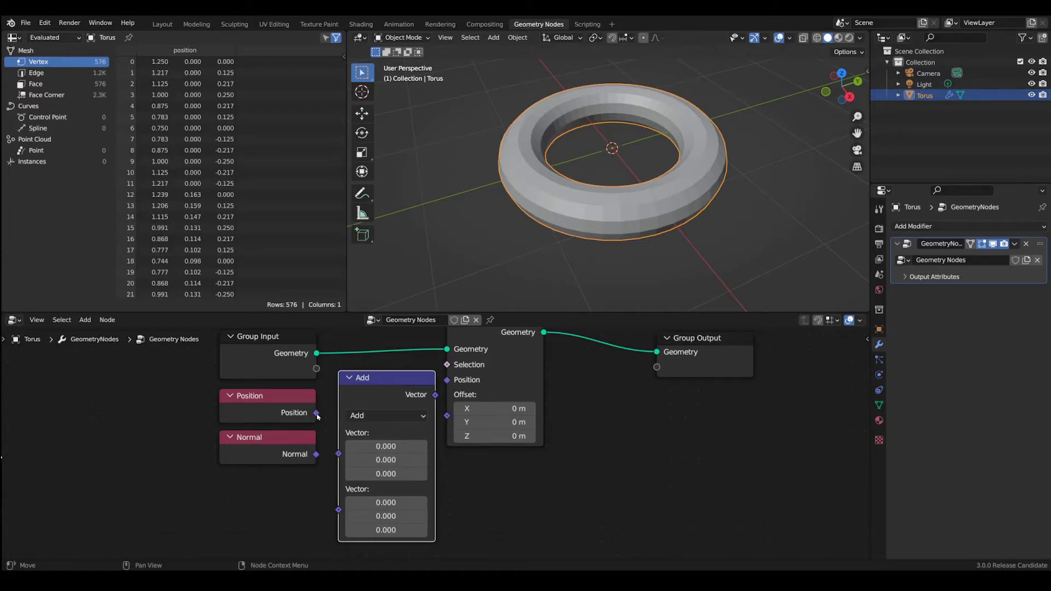
# Connect Position to the Add node's first input and rearrange both nodes.
pyautogui.moveTo(317, 416); pyautogui.dragTo(338, 471)
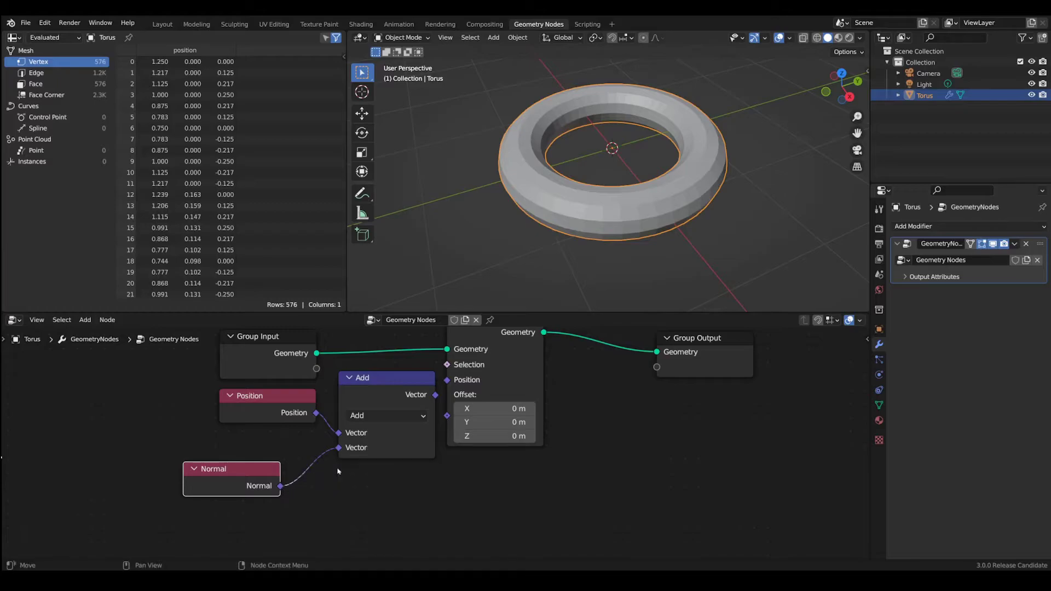
pyautogui.moveTo(274, 409); pyautogui.dragTo(239, 425)
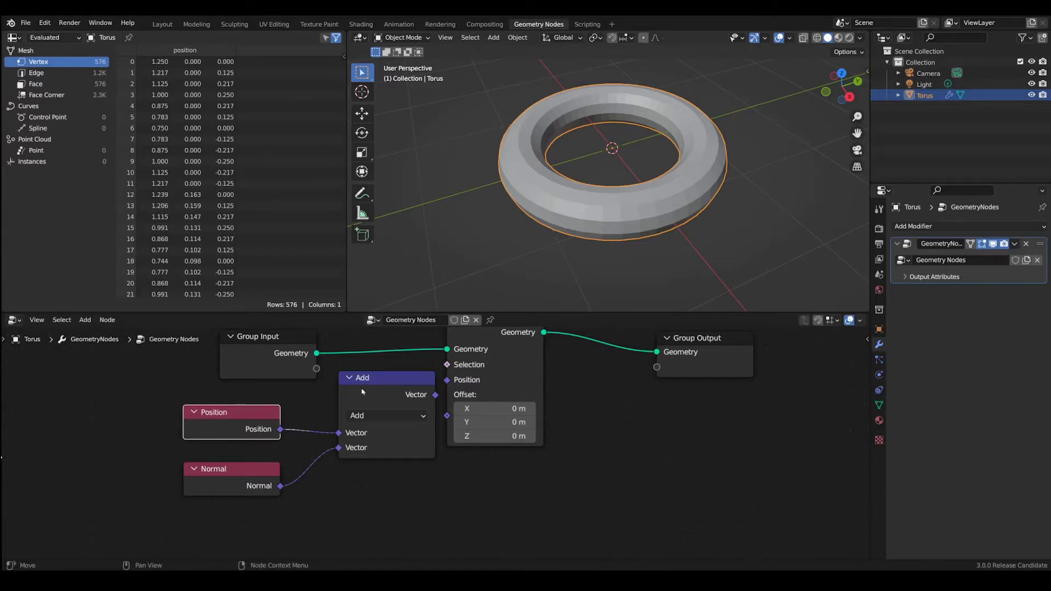
pyautogui.moveTo(376, 381); pyautogui.dragTo(342, 417)
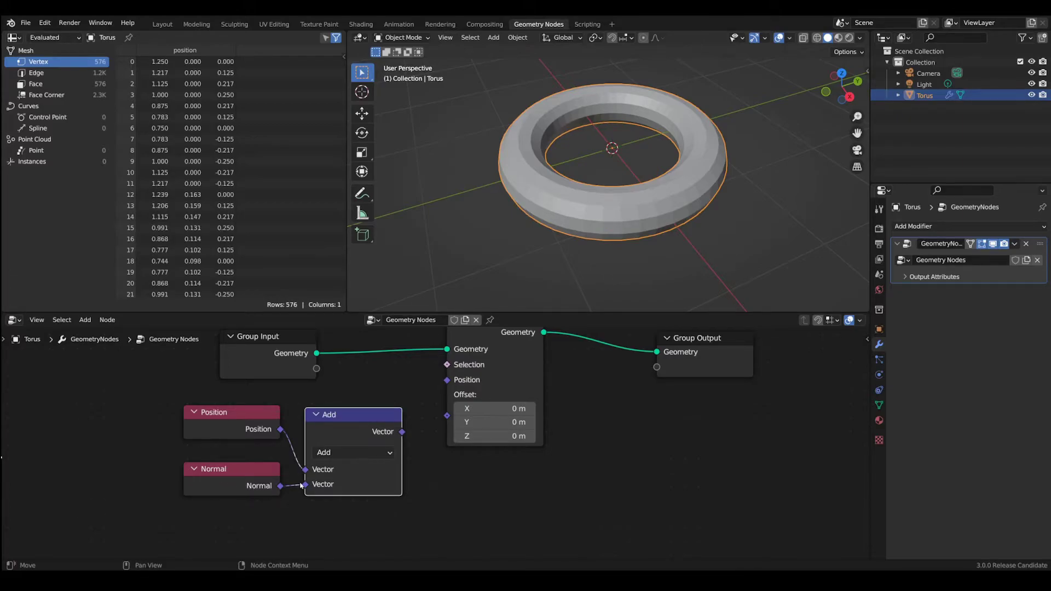
# Connect the Add node's sum to Set Position's Position input so the torus inflates.
pyautogui.moveTo(241, 471); pyautogui.dragTo(233, 484)
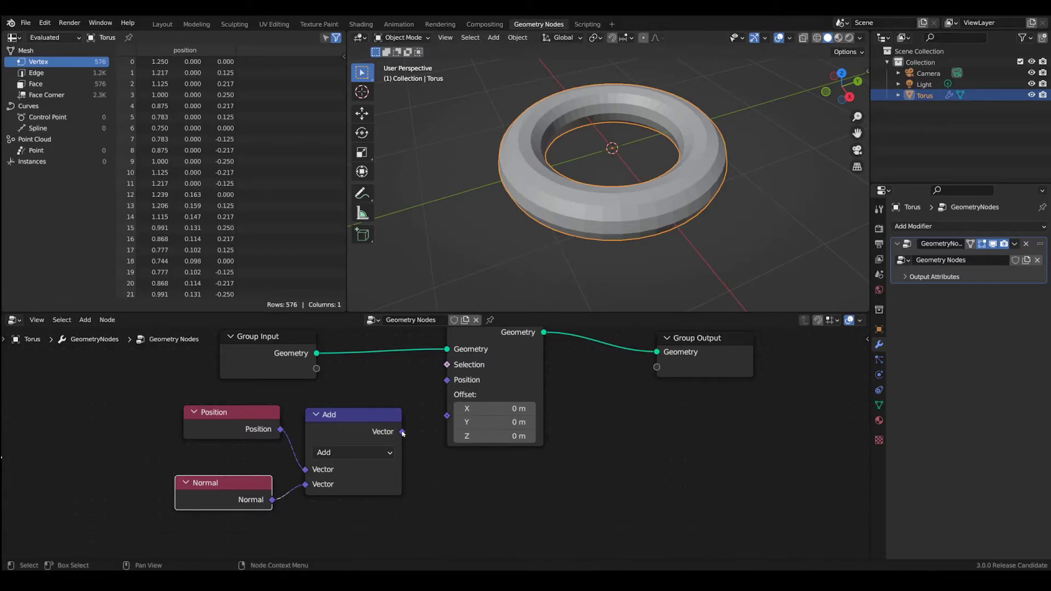
pyautogui.moveTo(402, 432); pyautogui.dragTo(448, 380)
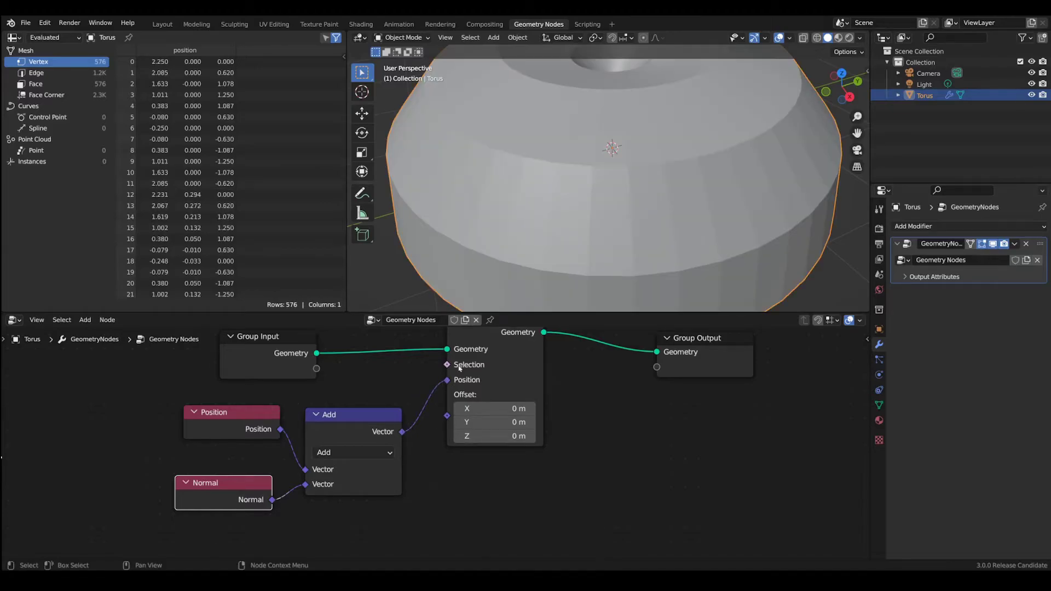
pyautogui.scroll(-5, 657, 194)
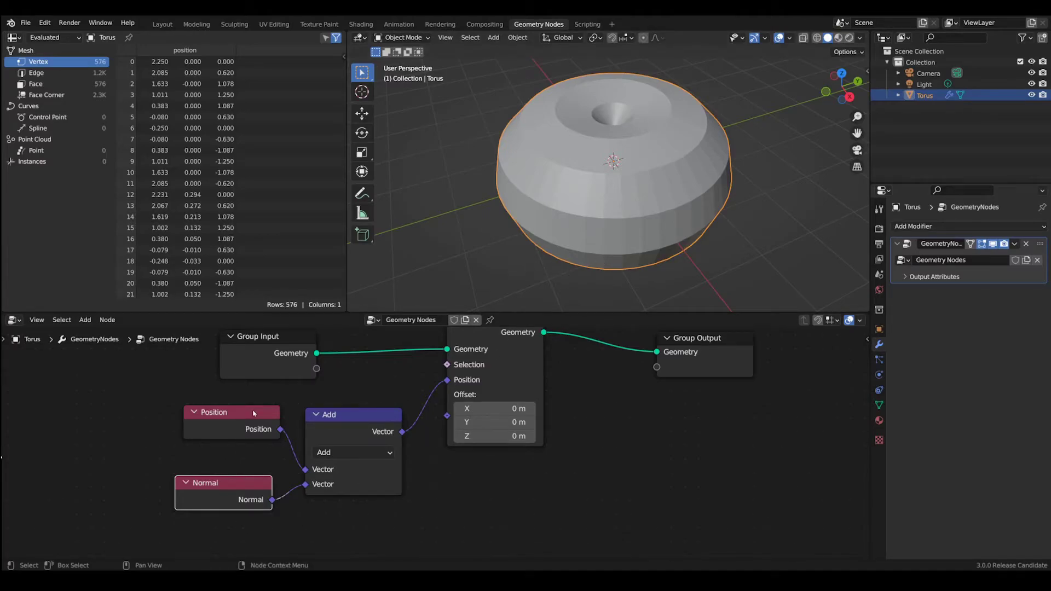
pyautogui.scroll(-2, 442, 462)
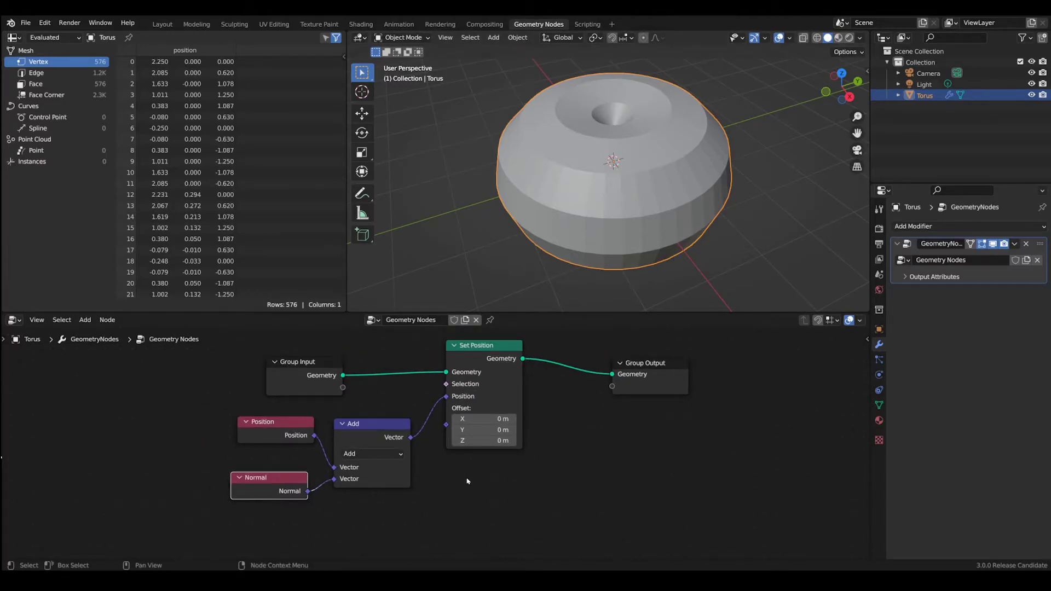
pyautogui.moveTo(468, 482); pyautogui.dragTo(478, 503, button='middle')
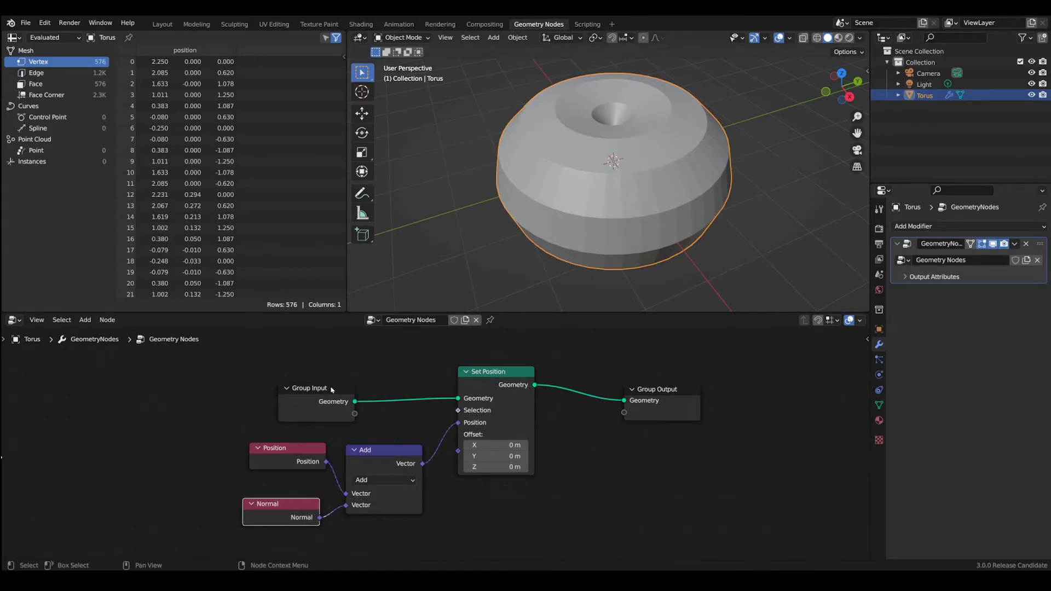
# Rearrange Group Input, Add, Position and Normal nodes into a tidy layout.
pyautogui.moveTo(331, 390); pyautogui.dragTo(300, 357)
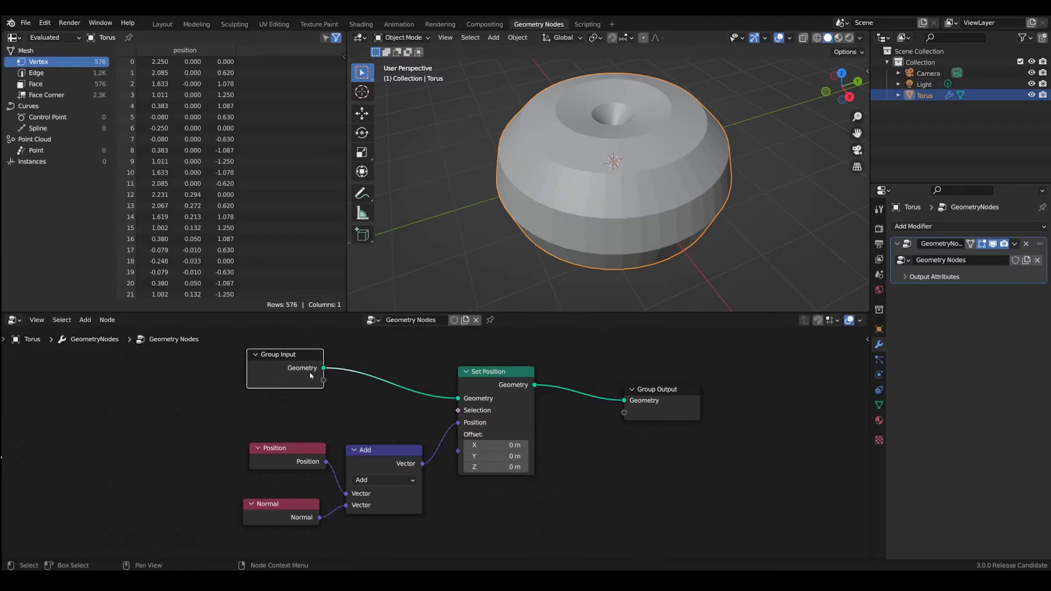
pyautogui.moveTo(386, 455); pyautogui.dragTo(392, 435)
pyautogui.moveTo(297, 448); pyautogui.dragTo(238, 445)
pyautogui.moveTo(277, 504); pyautogui.dragTo(225, 490)
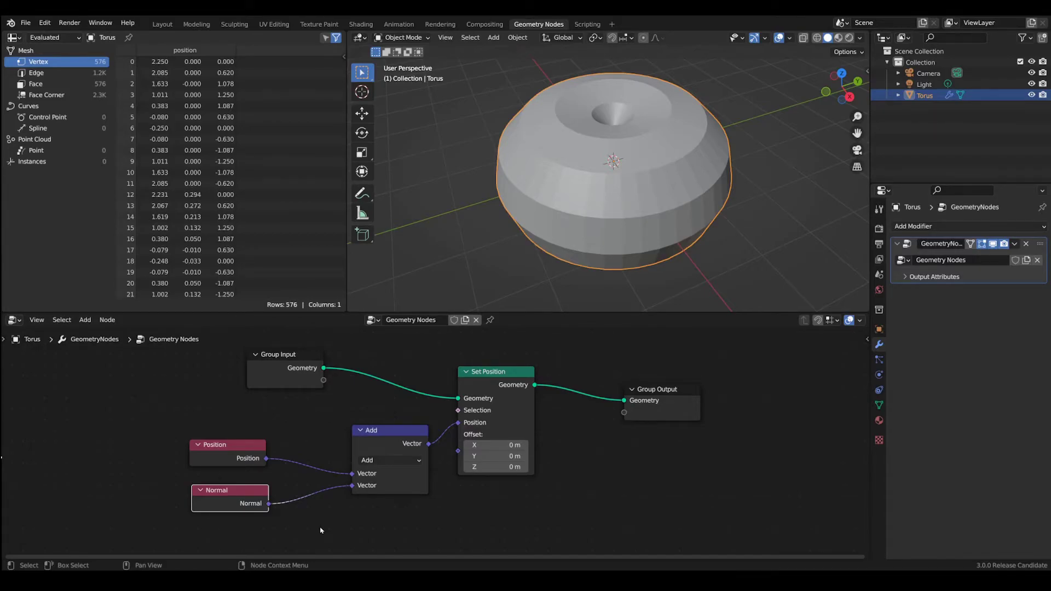
# Shift the Add, Position and Normal nodes to make room.
pyautogui.moveTo(377, 451); pyautogui.dragTo(388, 438)
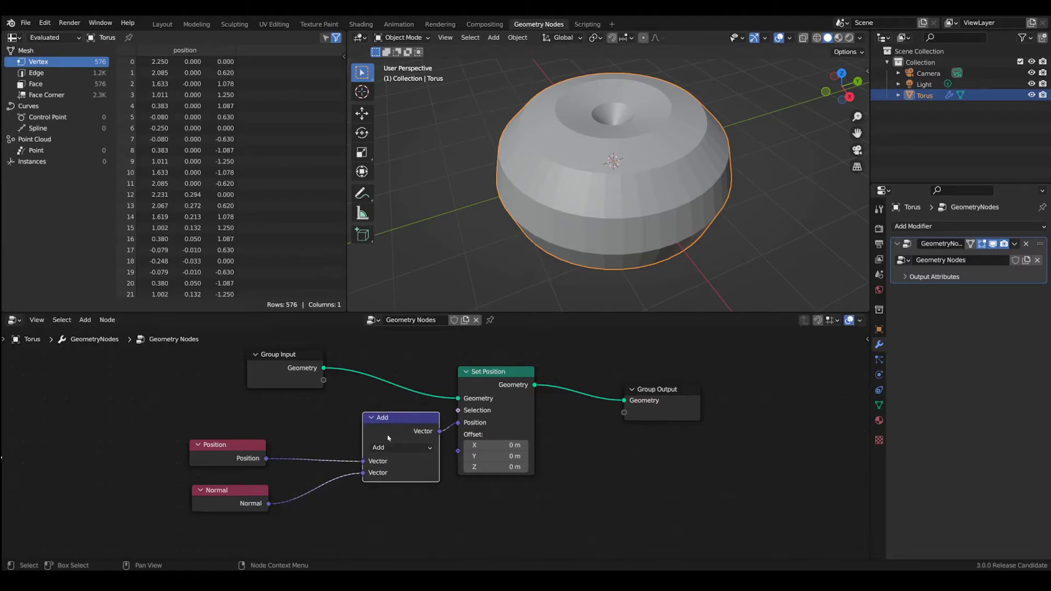
pyautogui.moveTo(237, 448); pyautogui.dragTo(200, 427)
pyautogui.moveTo(226, 492); pyautogui.dragTo(173, 487)
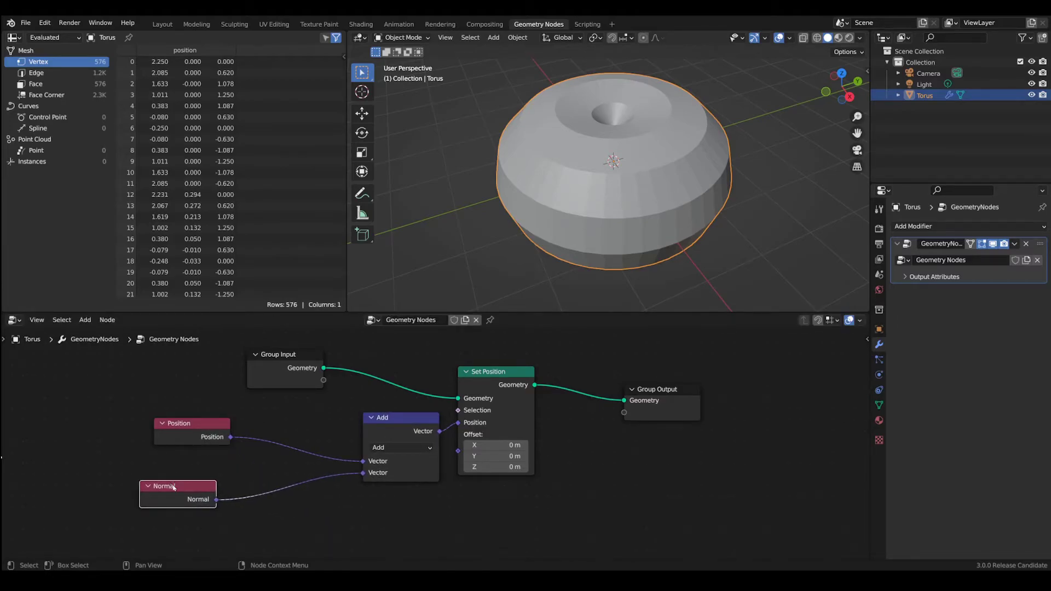
# Insert a second Vector Math node into the Normal link and show its operation choices.
pyautogui.click(85, 320)
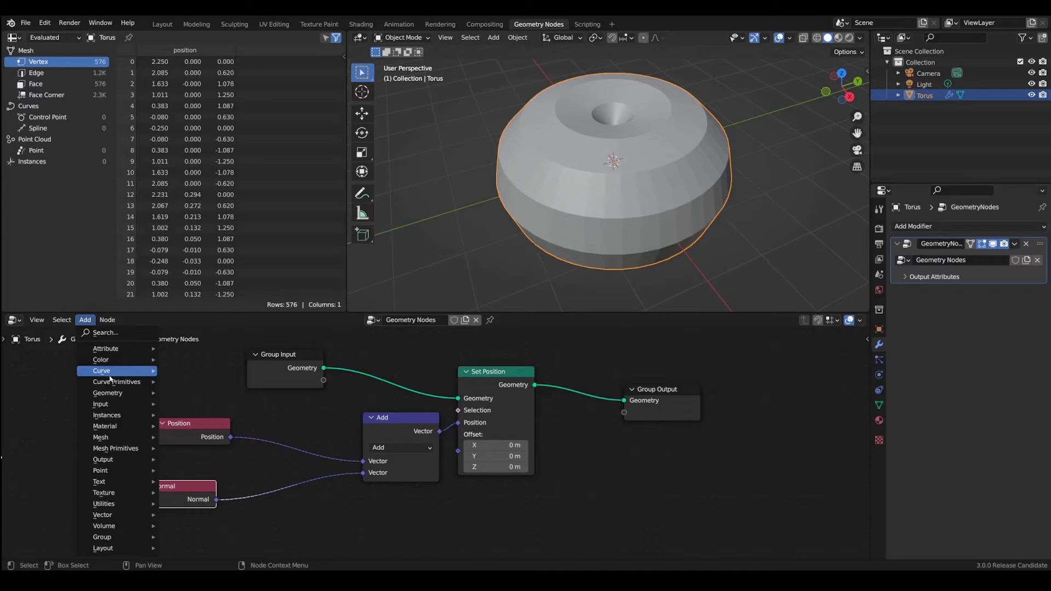
pyautogui.moveTo(120, 510)
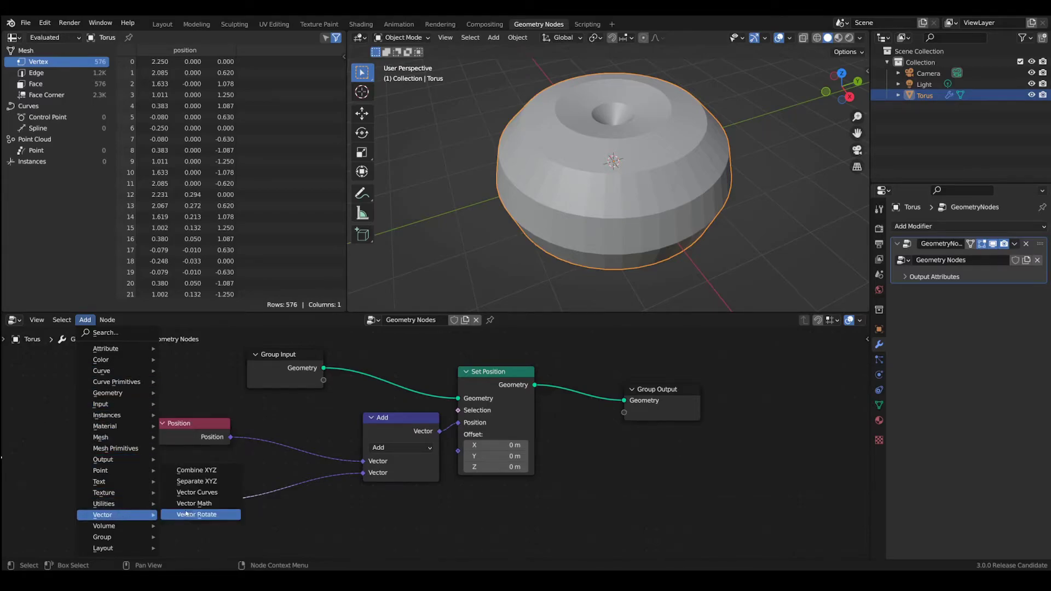
pyautogui.click(209, 498)
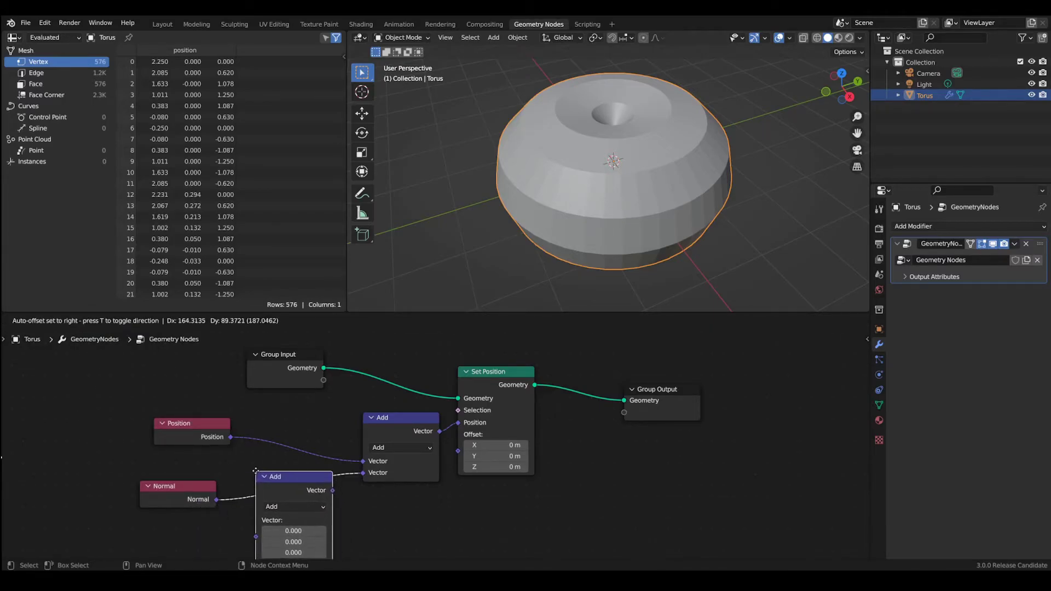
pyautogui.click(250, 465)
pyautogui.moveTo(405, 532); pyautogui.dragTo(410, 496, button='middle')
pyautogui.moveTo(184, 461); pyautogui.dragTo(174, 470)
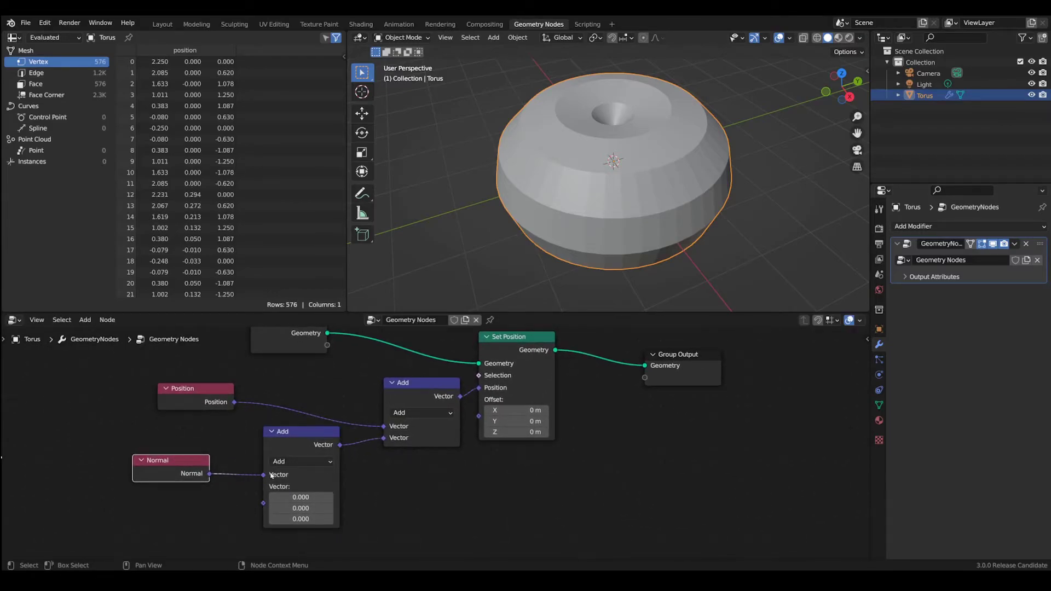
pyautogui.click(331, 463)
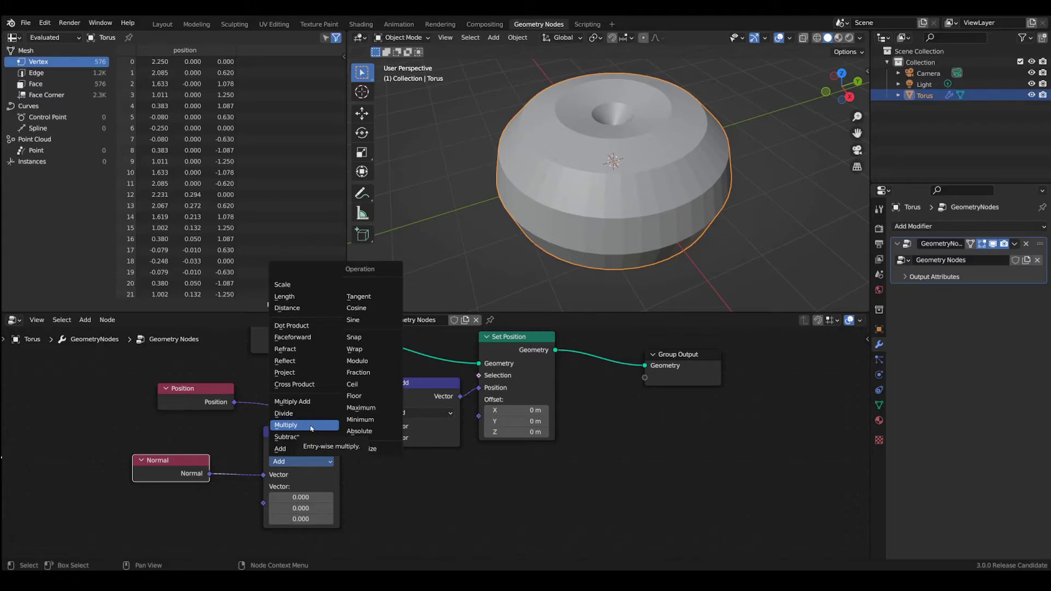
# Switch the second node to Scale and try factors, settling on 0.300.
pyautogui.click(305, 286)
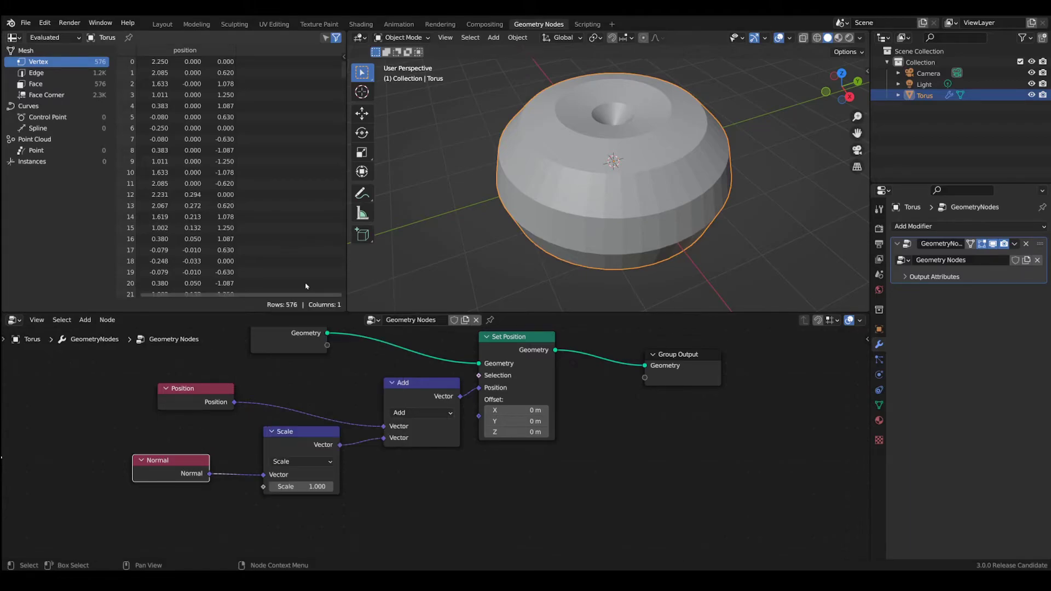
pyautogui.moveTo(186, 459); pyautogui.dragTo(185, 443)
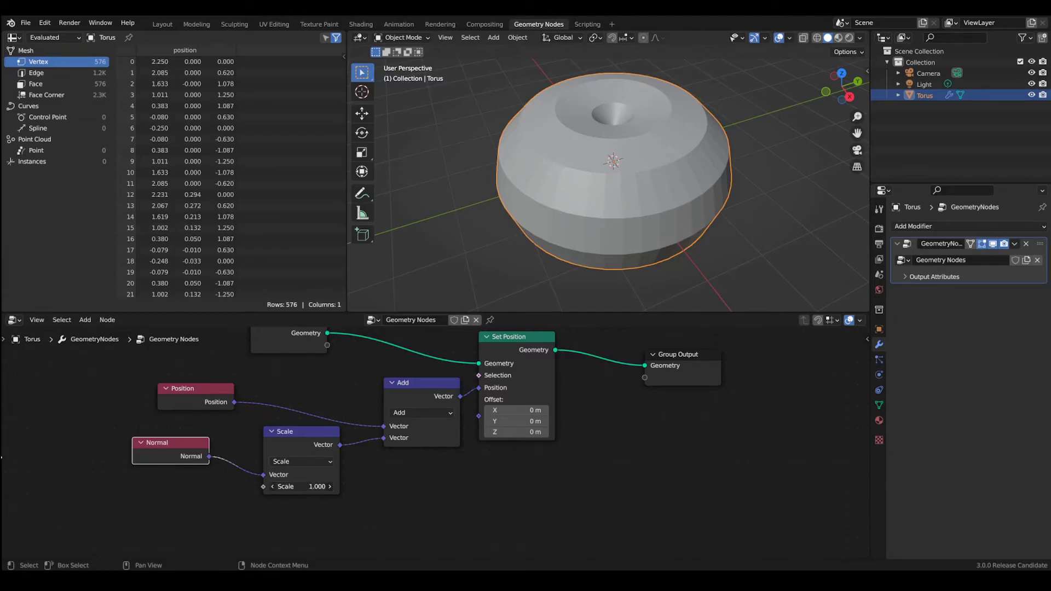
pyautogui.moveTo(307, 487); pyautogui.dragTo(328, 481)
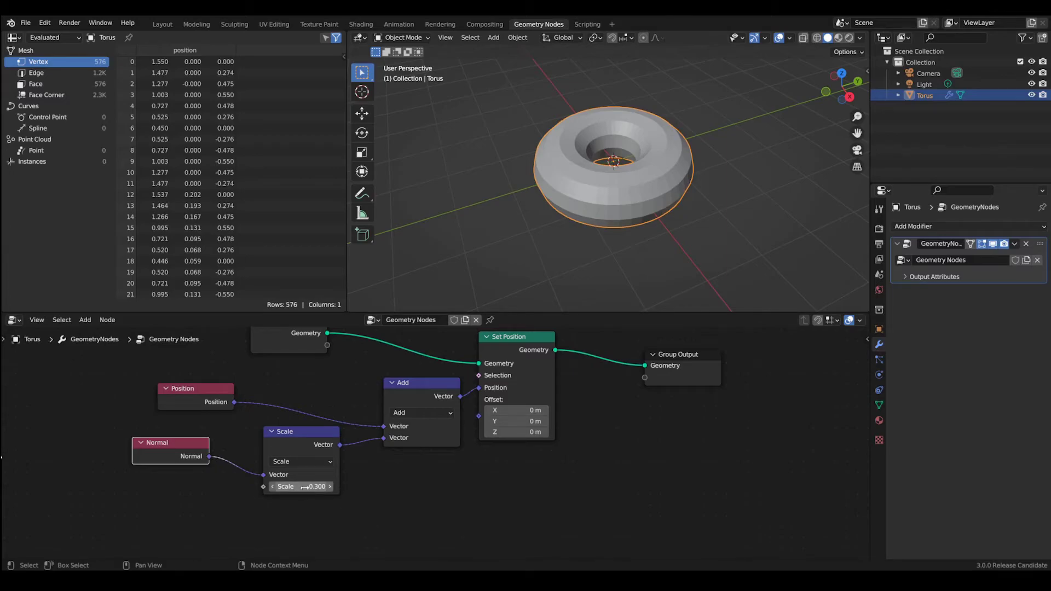
pyautogui.moveTo(304, 487)
pyautogui.mouseDown()
pyautogui.moveTo(257, 486)
pyautogui.moveTo(305, 487)
pyautogui.mouseUp()
# Pan the node editor and reposition the Group Input and Normal nodes.
pyautogui.scroll(-1, 582, 492)
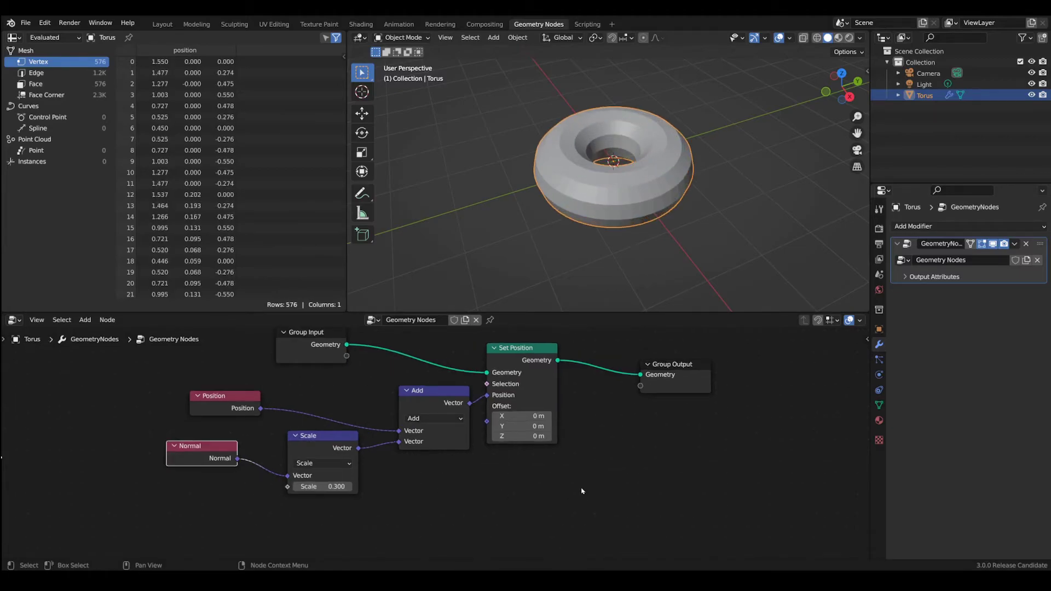
pyautogui.scroll(-1, 582, 491)
pyautogui.moveTo(593, 476); pyautogui.dragTo(583, 507, button='middle')
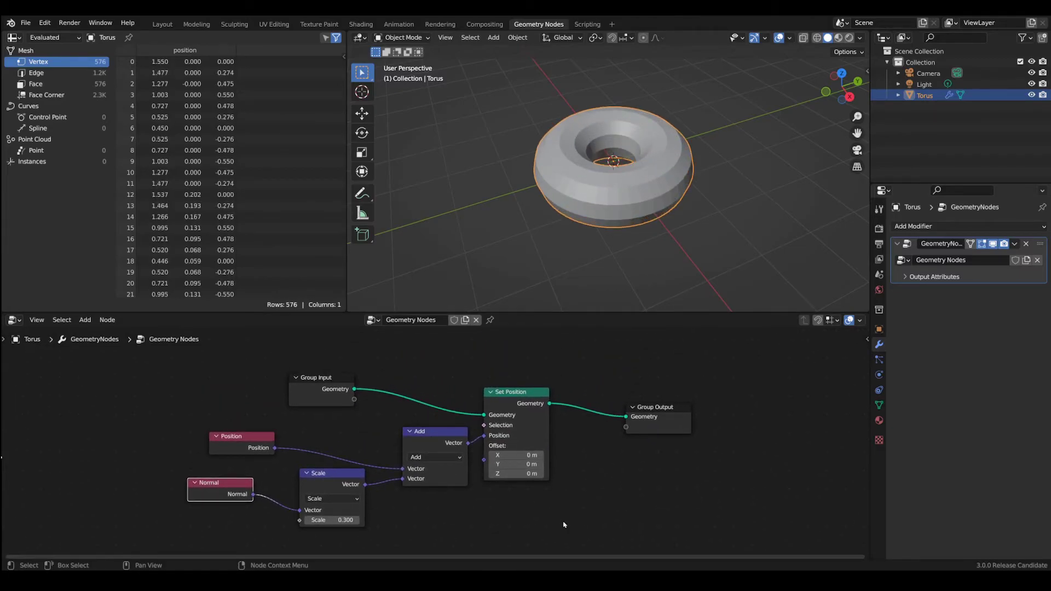
pyautogui.moveTo(598, 456); pyautogui.dragTo(617, 444, button='middle')
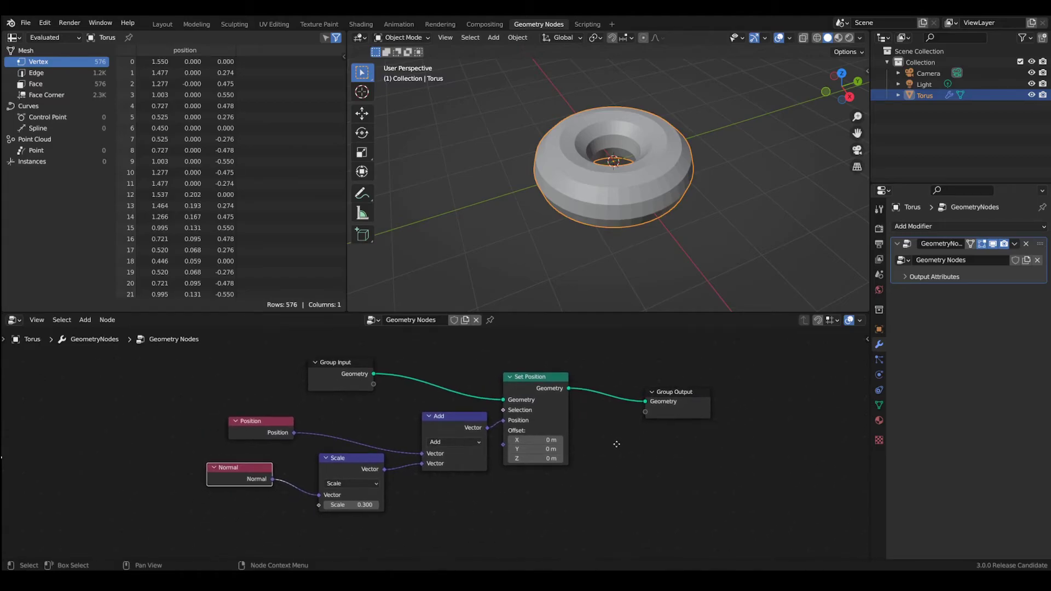
pyautogui.moveTo(352, 366); pyautogui.dragTo(257, 352)
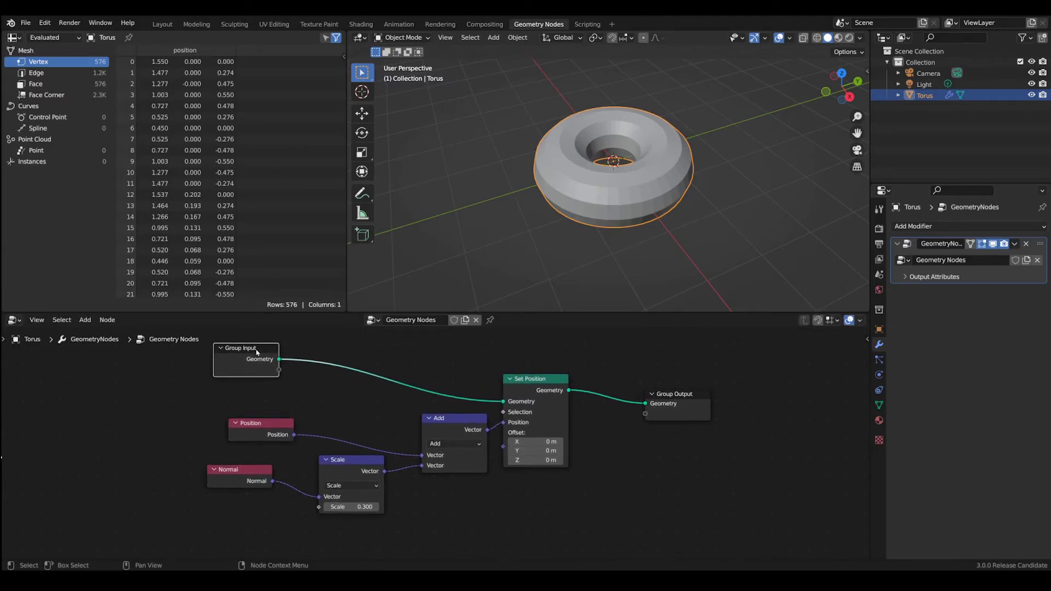
pyautogui.moveTo(245, 471); pyautogui.dragTo(266, 463)
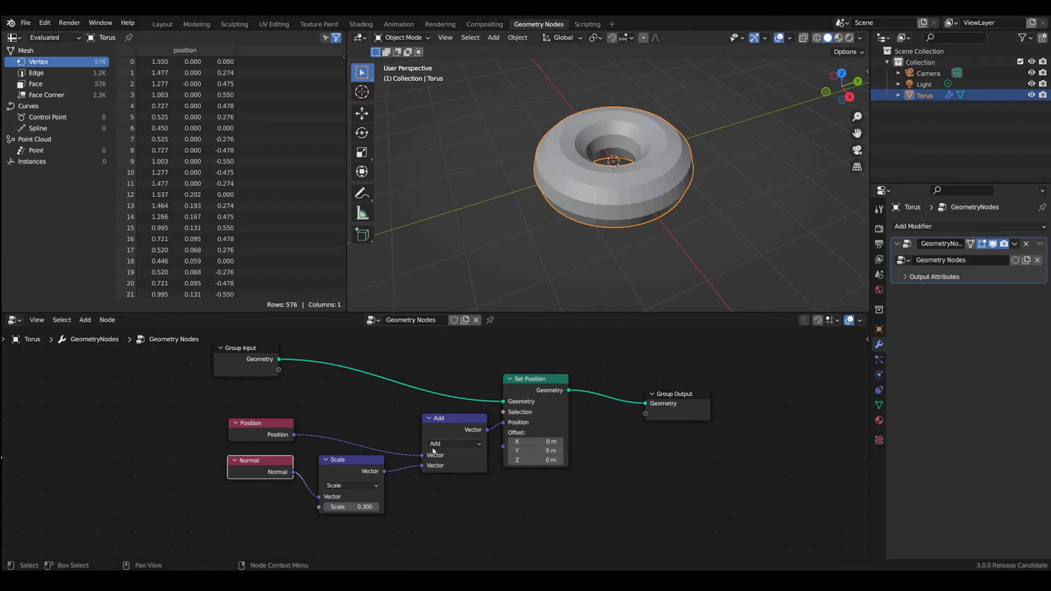
pyautogui.moveTo(434, 371); pyautogui.dragTo(439, 377, button='middle')
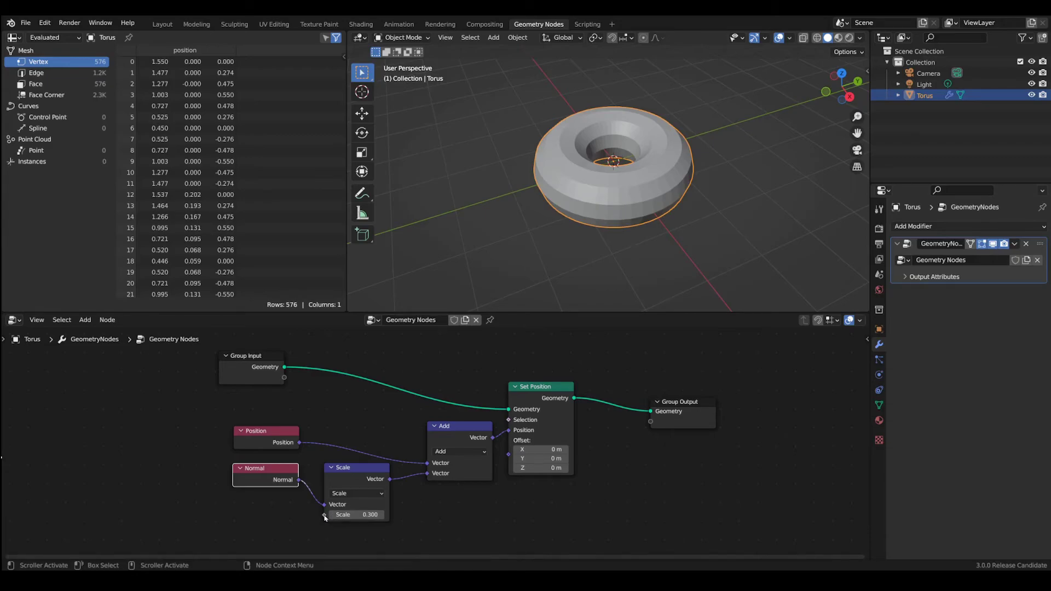
# Expose the Scale factor as a group input, set it to 0.170, and tidy Position and Normal.
pyautogui.moveTo(325, 515); pyautogui.dragTo(281, 380)
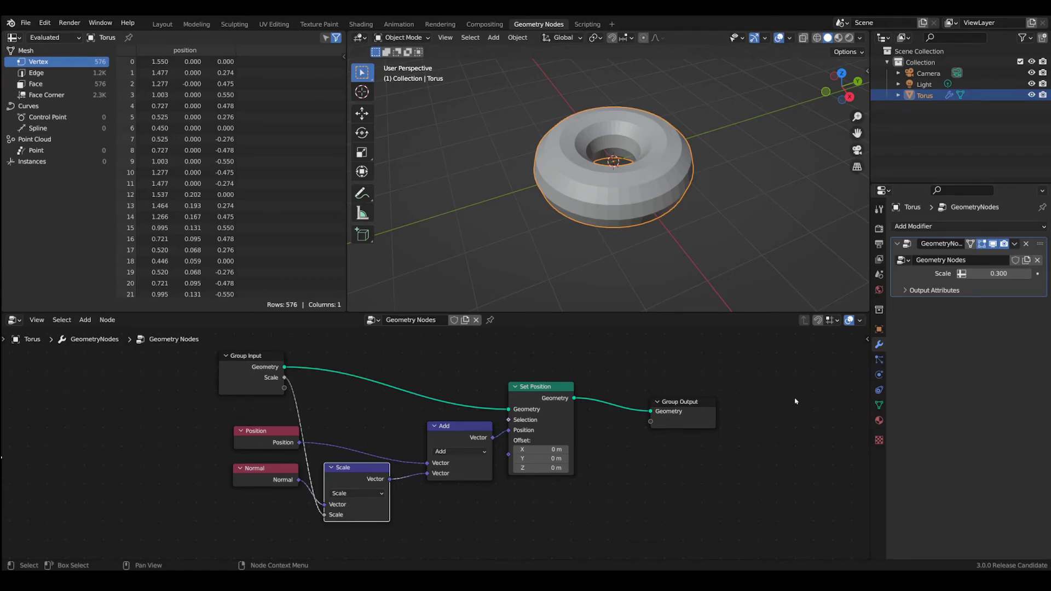
pyautogui.moveTo(999, 273); pyautogui.dragTo(969, 274)
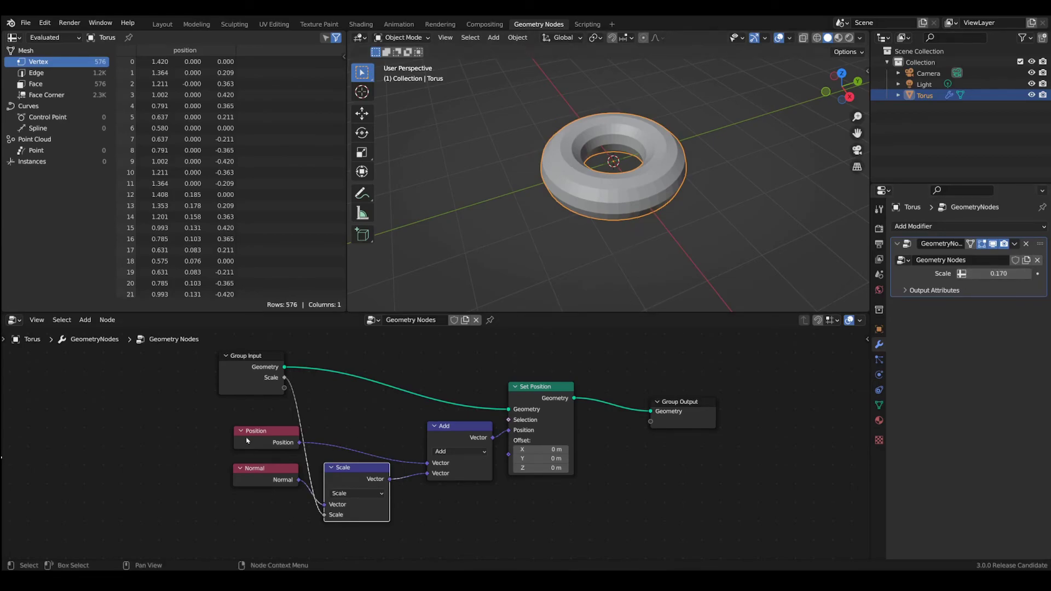
pyautogui.moveTo(246, 438); pyautogui.dragTo(228, 479)
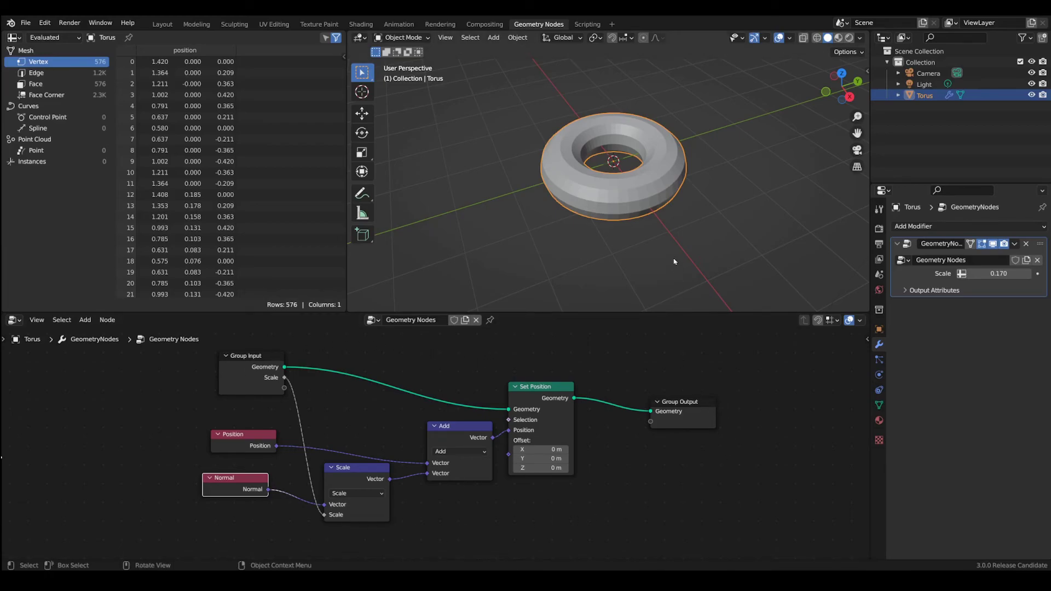
# Add a cone and move it to the left of the torus.
pyautogui.scroll(-2, 674, 261)
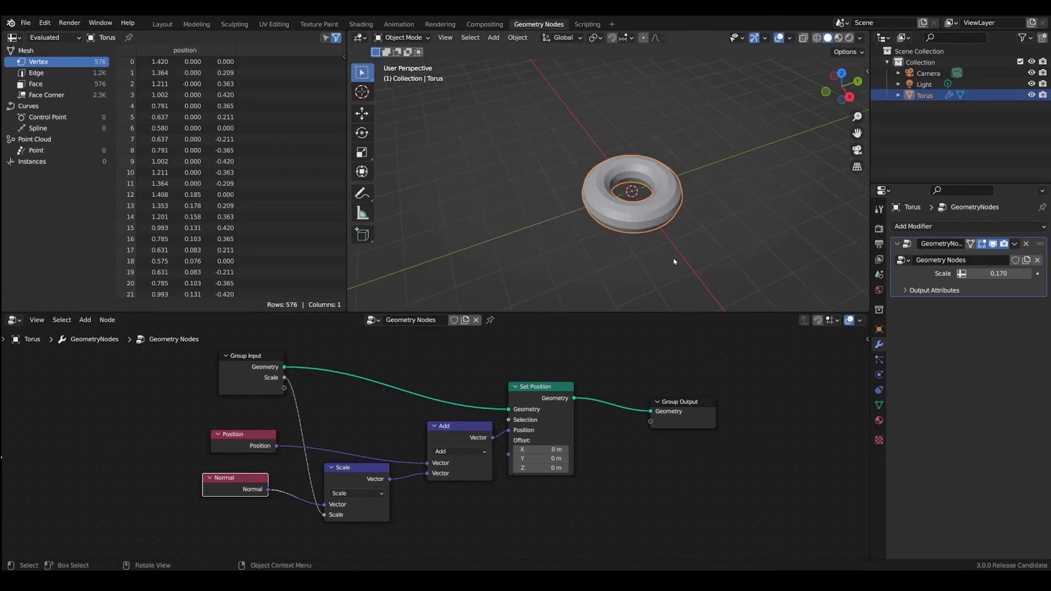
pyautogui.click(493, 37)
pyautogui.moveTo(547, 50)
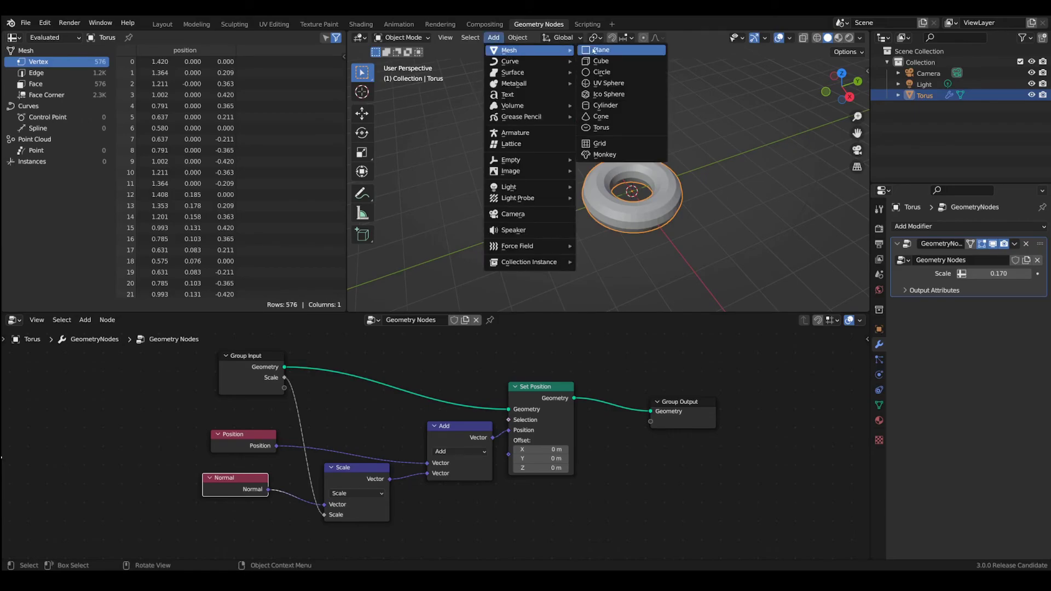
pyautogui.click(600, 116)
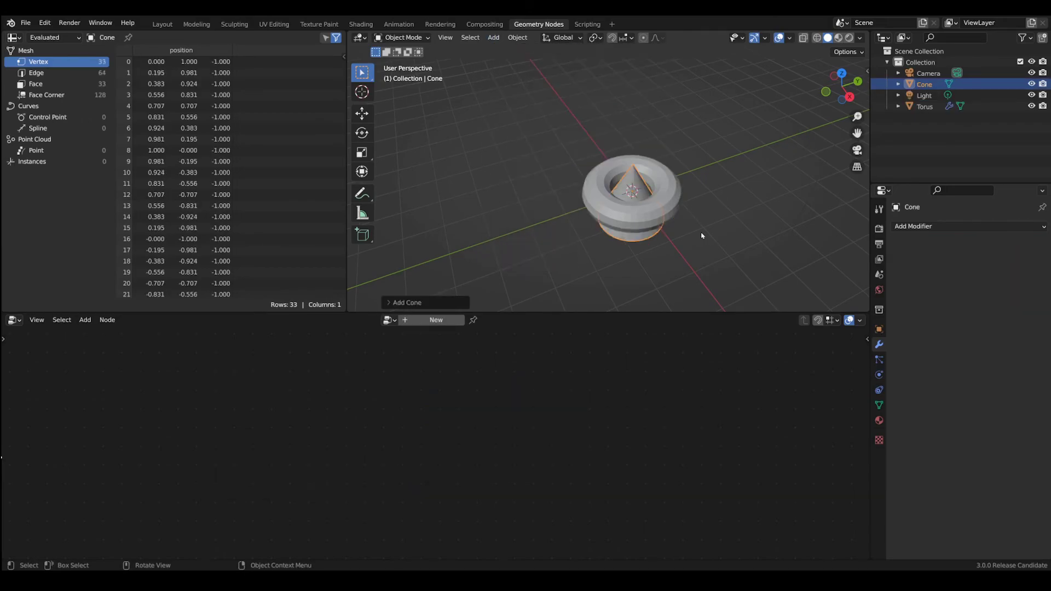
pyautogui.press('g')
pyautogui.click(550, 281)
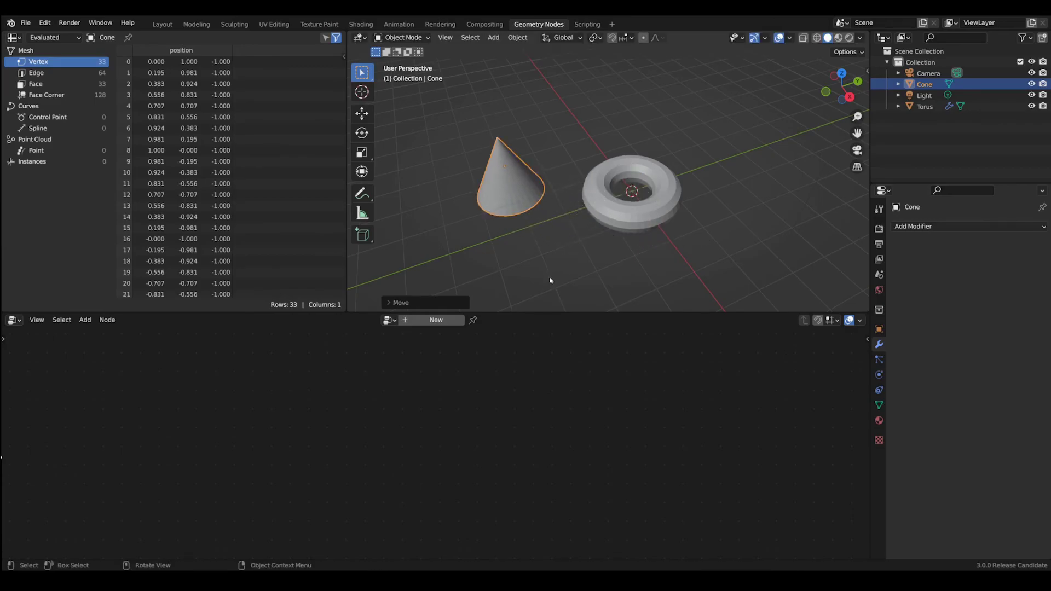
# Give the cone the existing Geometry Nodes group with its Scale input at 0.460.
pyautogui.click(405, 322)
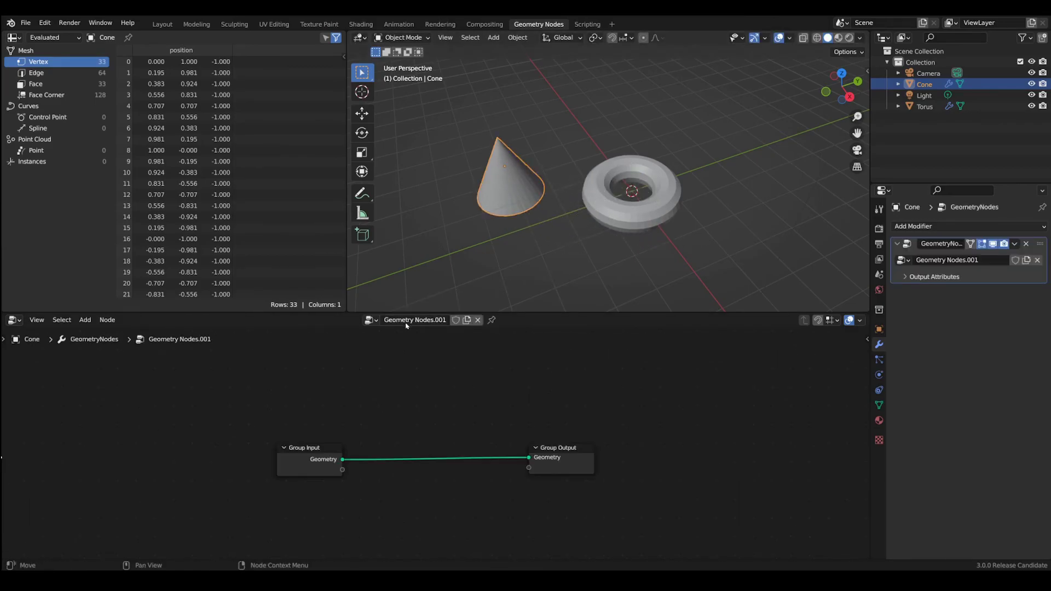
pyautogui.click(371, 320)
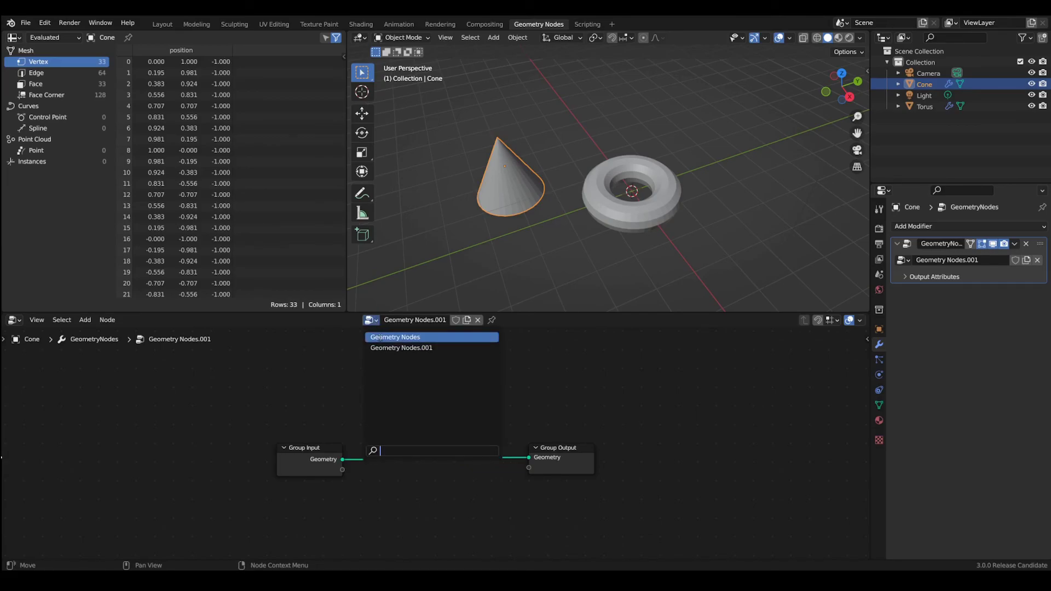
pyautogui.click(380, 338)
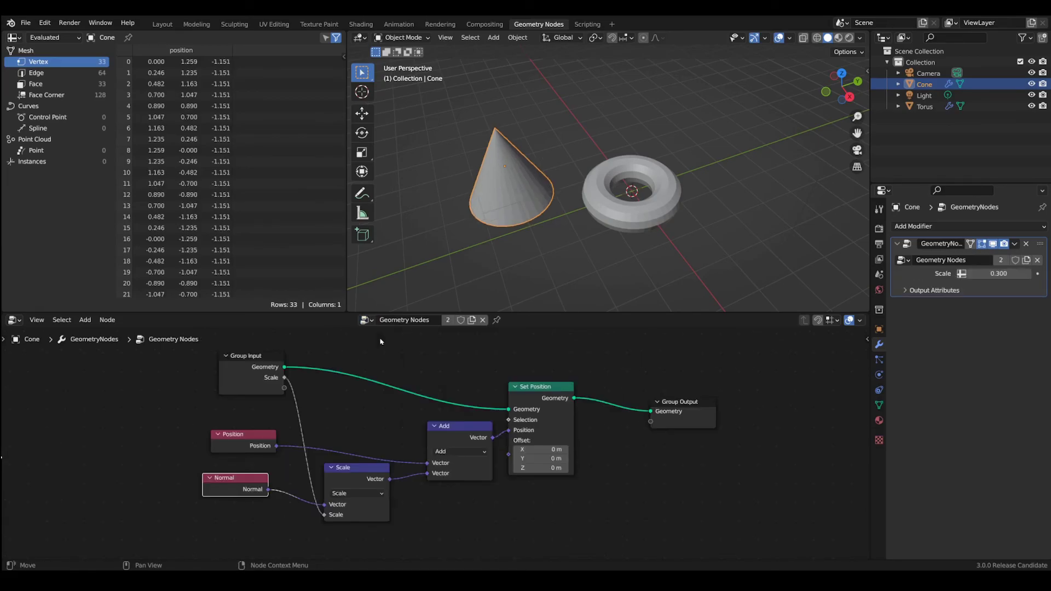
pyautogui.moveTo(999, 273)
pyautogui.mouseDown()
pyautogui.moveTo(1015, 274)
pyautogui.moveTo(990, 273)
pyautogui.moveTo(1004, 273)
pyautogui.mouseUp()
pyautogui.click(666, 210)
pyautogui.click(516, 207)
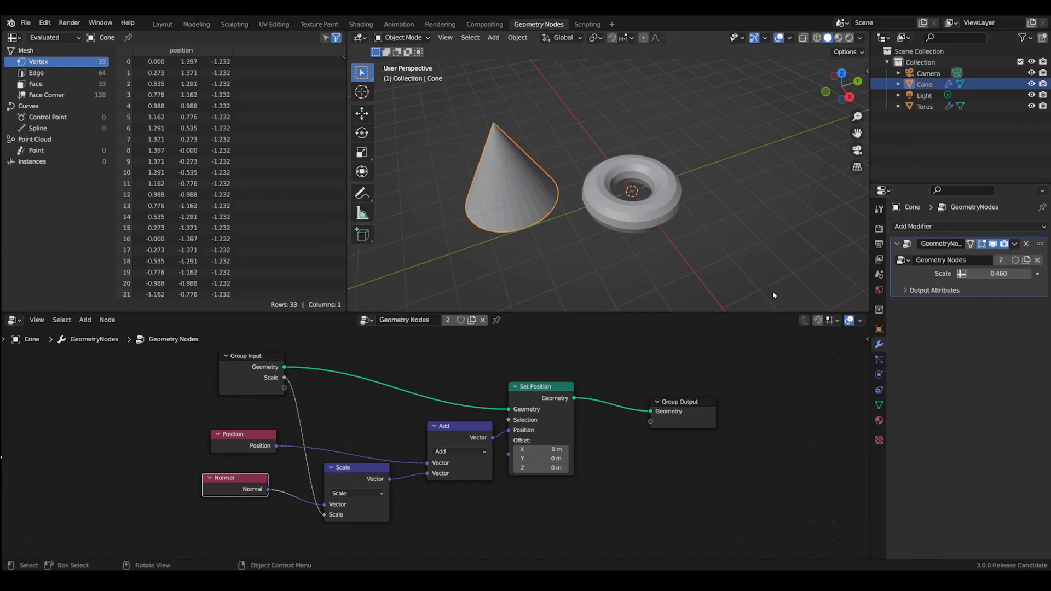